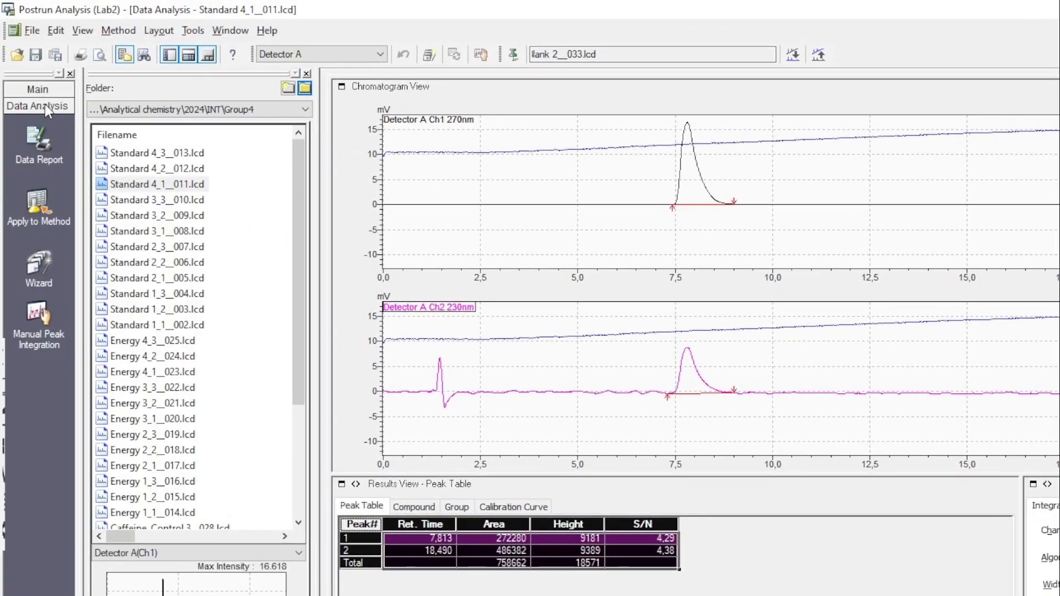
Open the batch file batch1.lcb in Postrun Batch.
{"action": "left_click", "coordinate": [35, 87]}
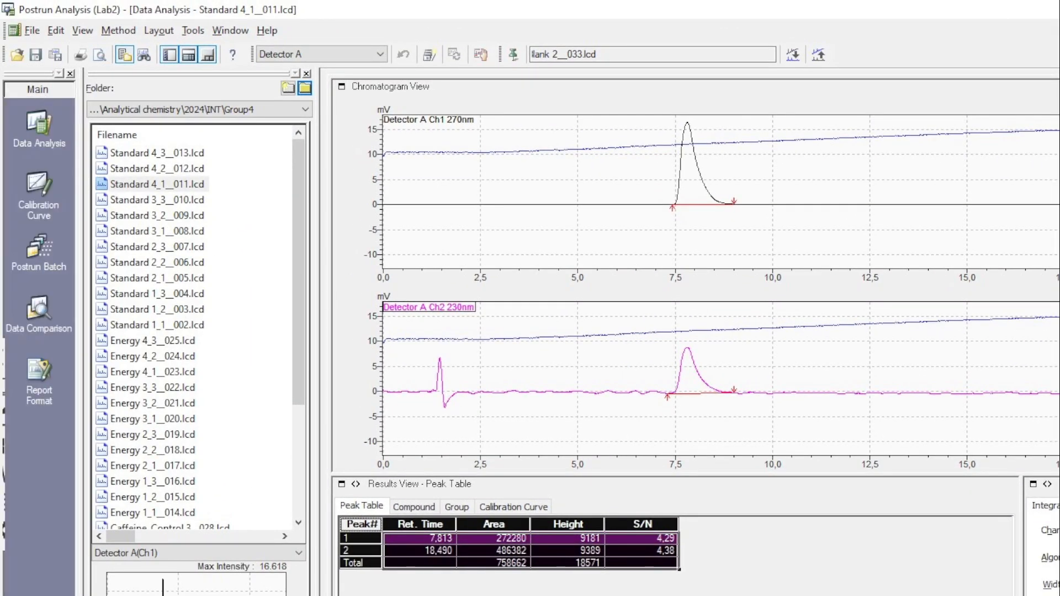
{"action": "left_click", "coordinate": [42, 250]}
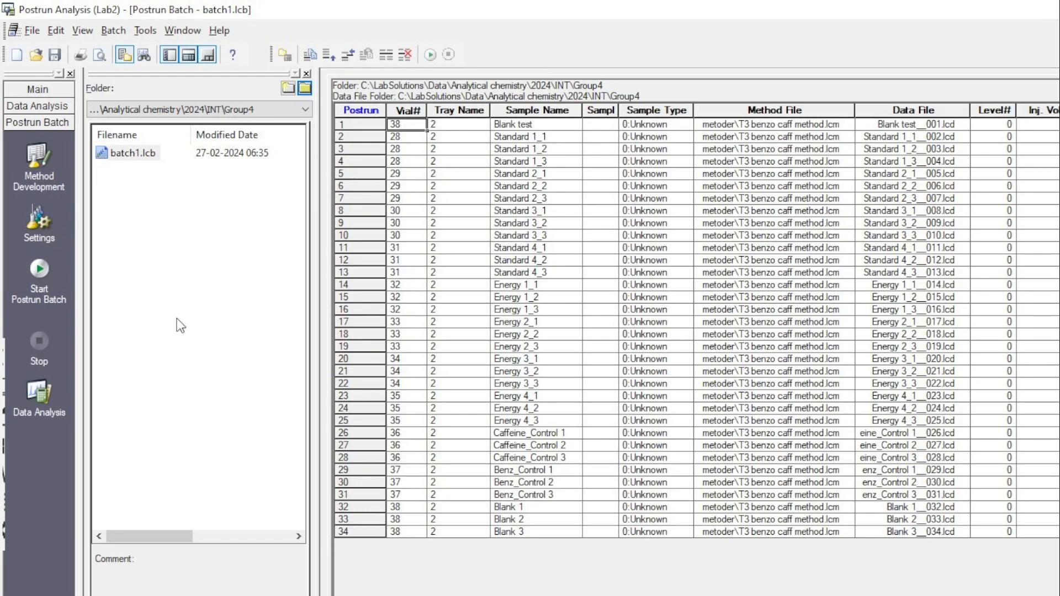
{"action": "double_click", "coordinate": [130, 150]}
Set row 1's method file to data.lcm from the Analytical chemistry\2024\INT\Group4 folder.
{"action": "left_click", "coordinate": [804, 124]}
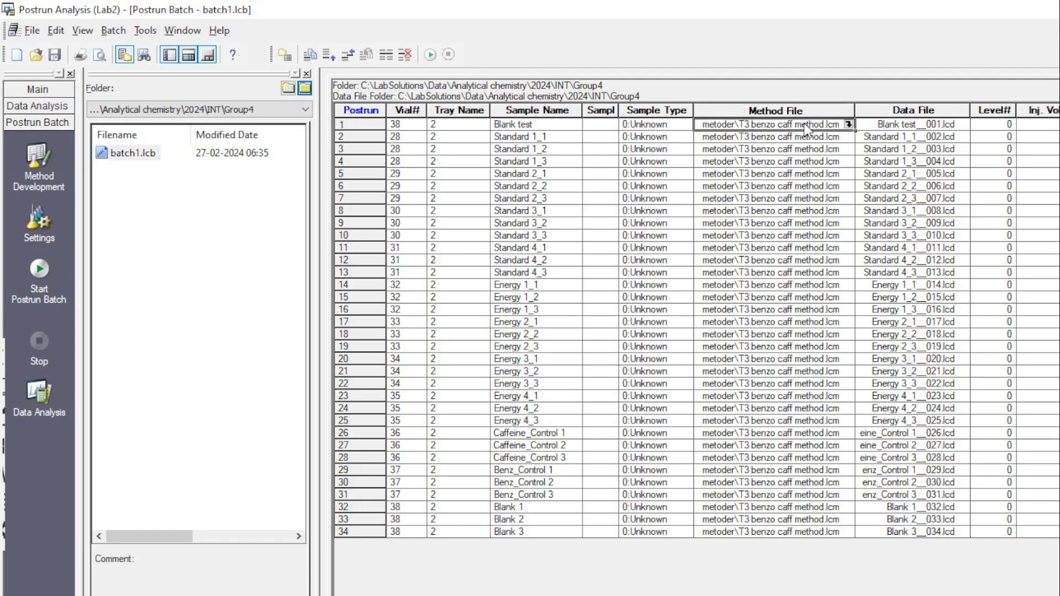
{"action": "left_click", "coordinate": [848, 123]}
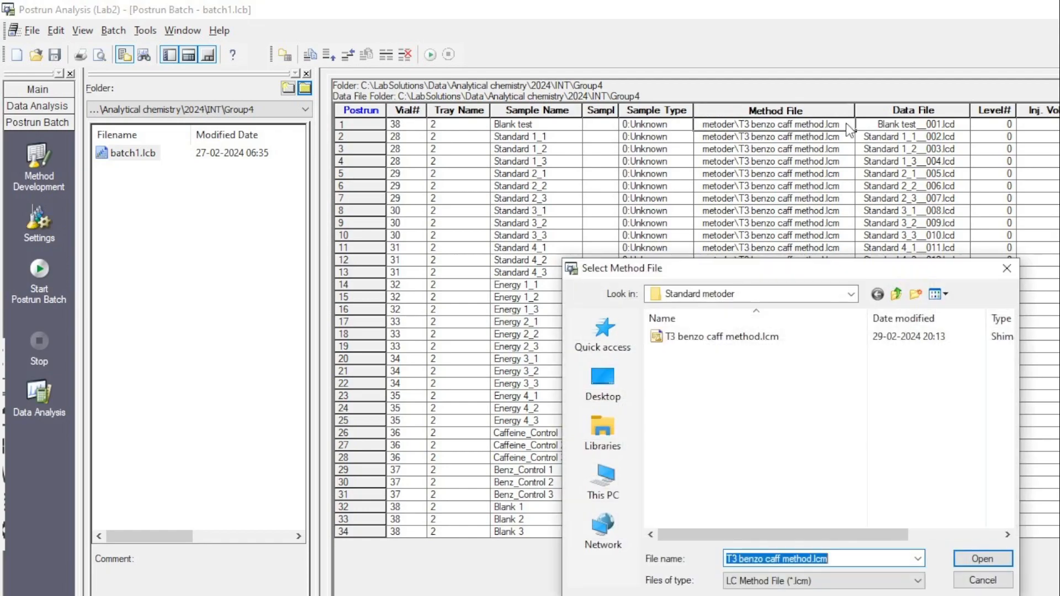
{"action": "left_click", "coordinate": [752, 399]}
{"action": "key", "text": "BackSpace"}
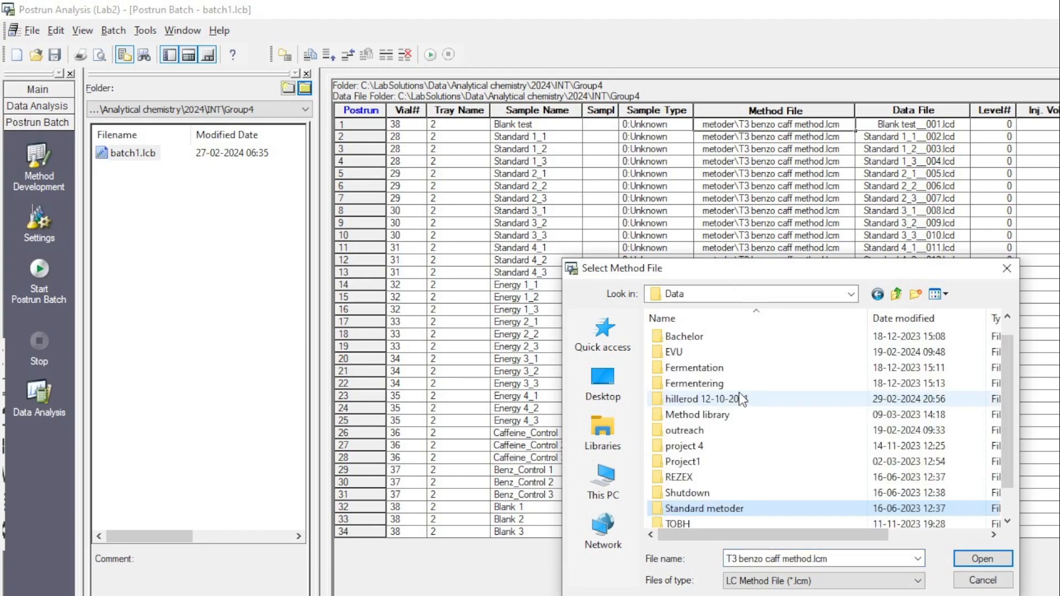
{"action": "key", "text": "BackSpace"}
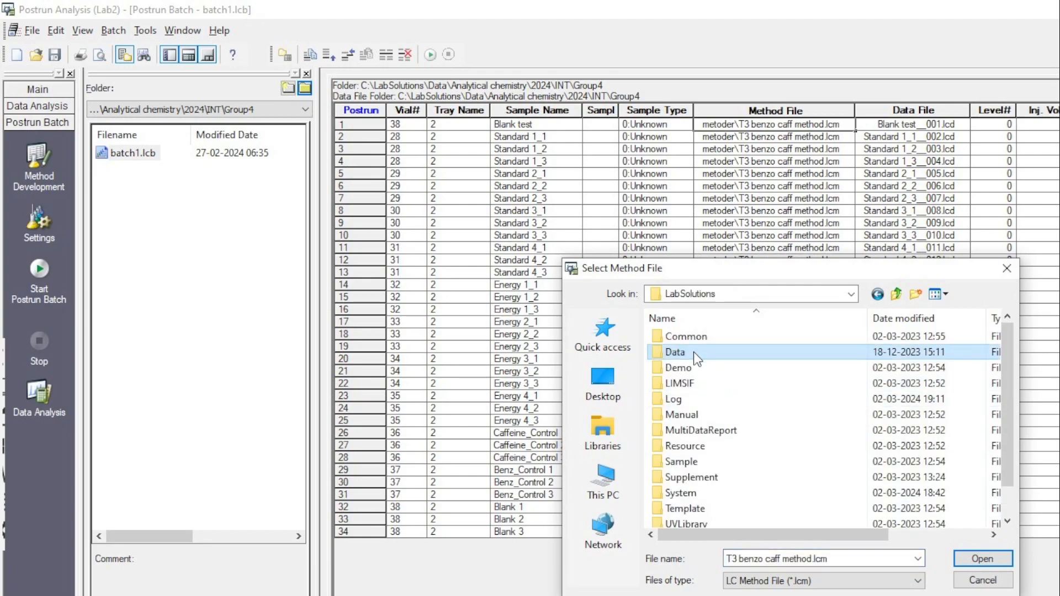
{"action": "double_click", "coordinate": [693, 353]}
{"action": "double_click", "coordinate": [697, 339]}
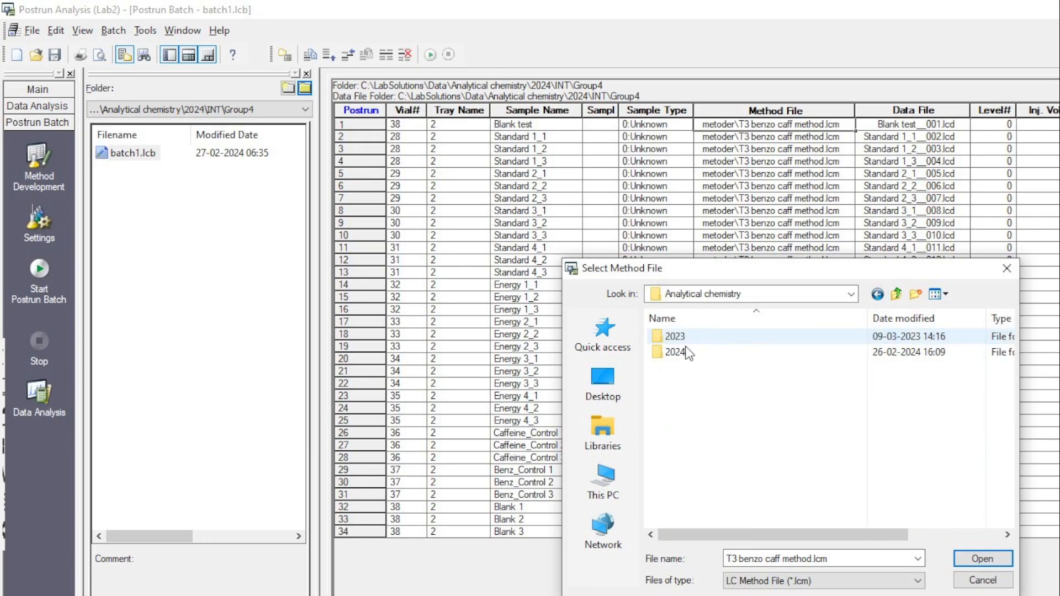
{"action": "double_click", "coordinate": [680, 351]}
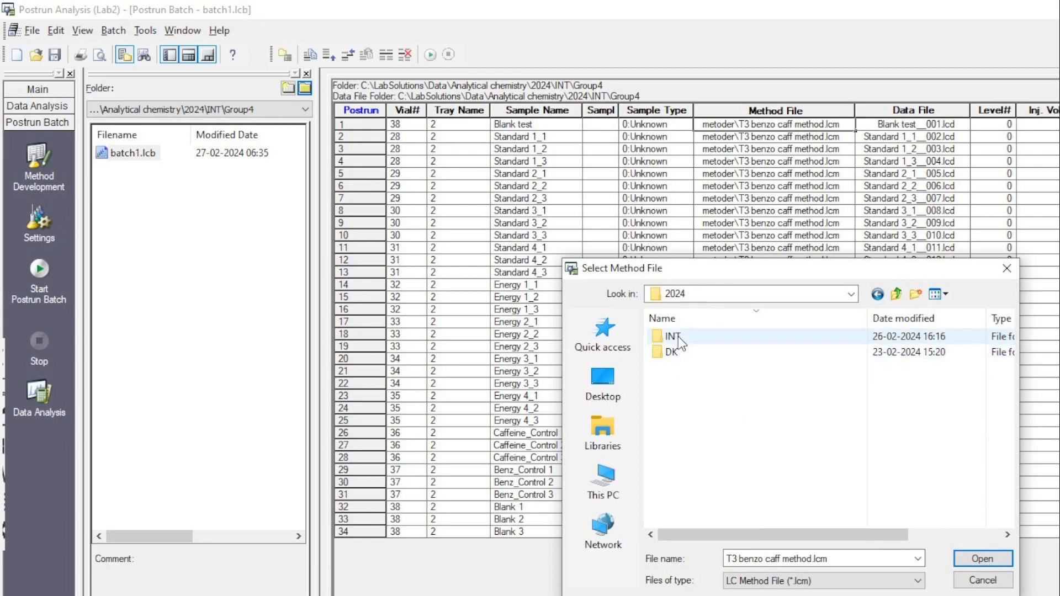
{"action": "double_click", "coordinate": [678, 336]}
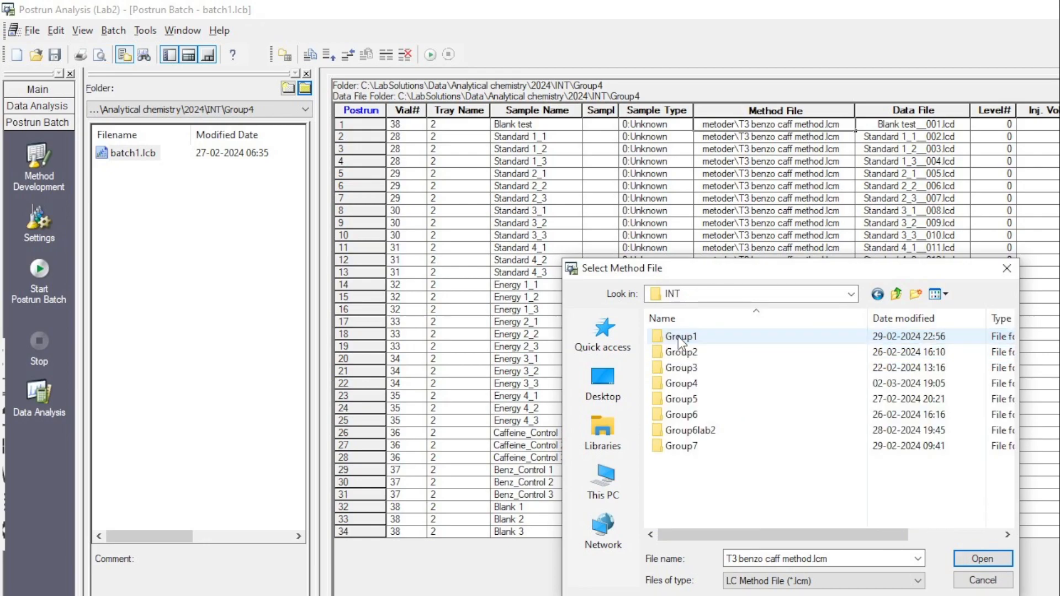
{"action": "double_click", "coordinate": [680, 383]}
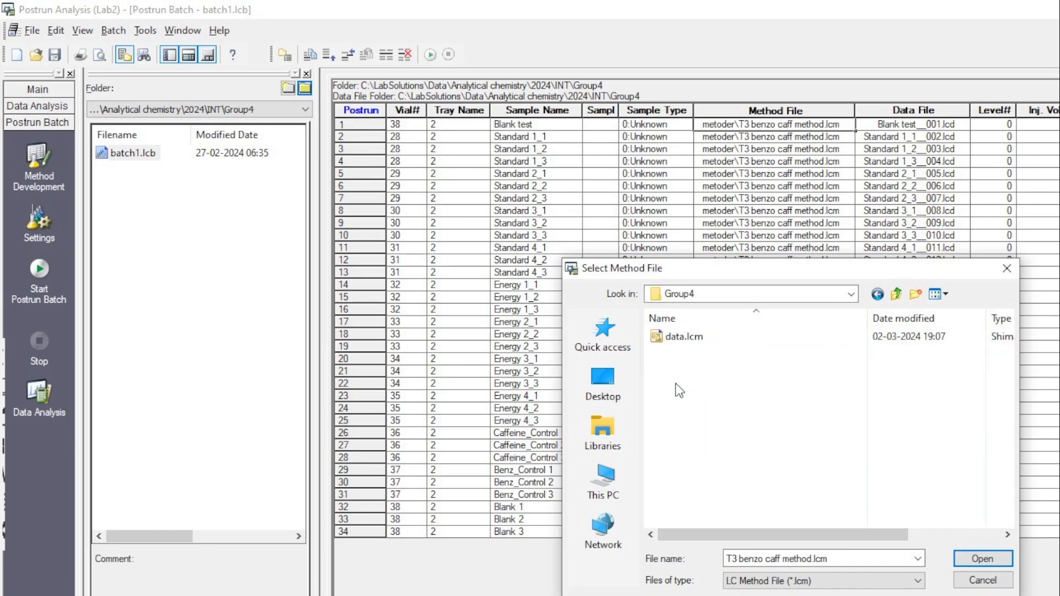
{"action": "left_click", "coordinate": [680, 337]}
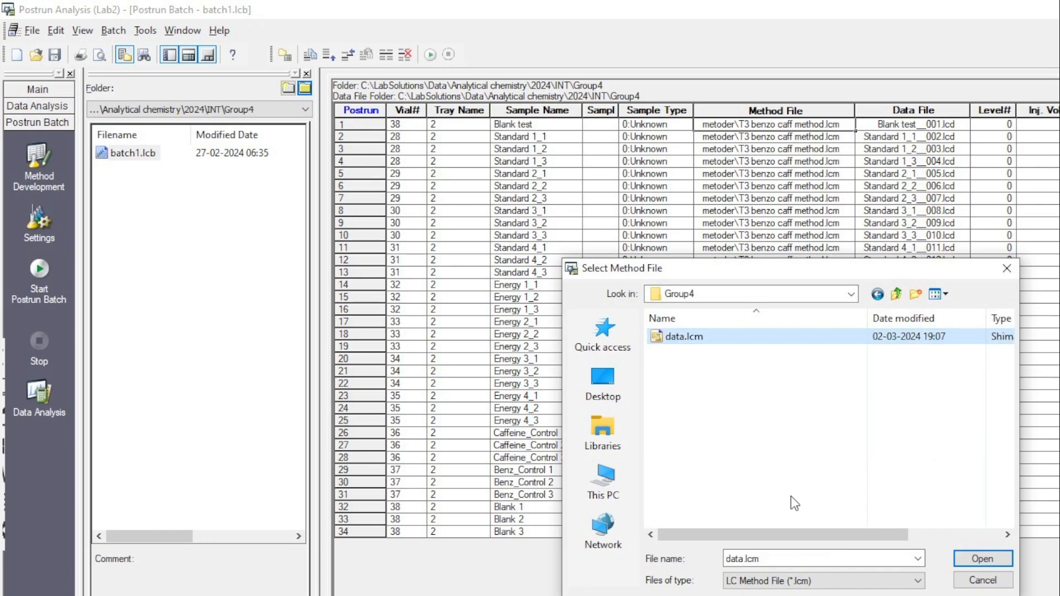
{"action": "left_click", "coordinate": [981, 559]}
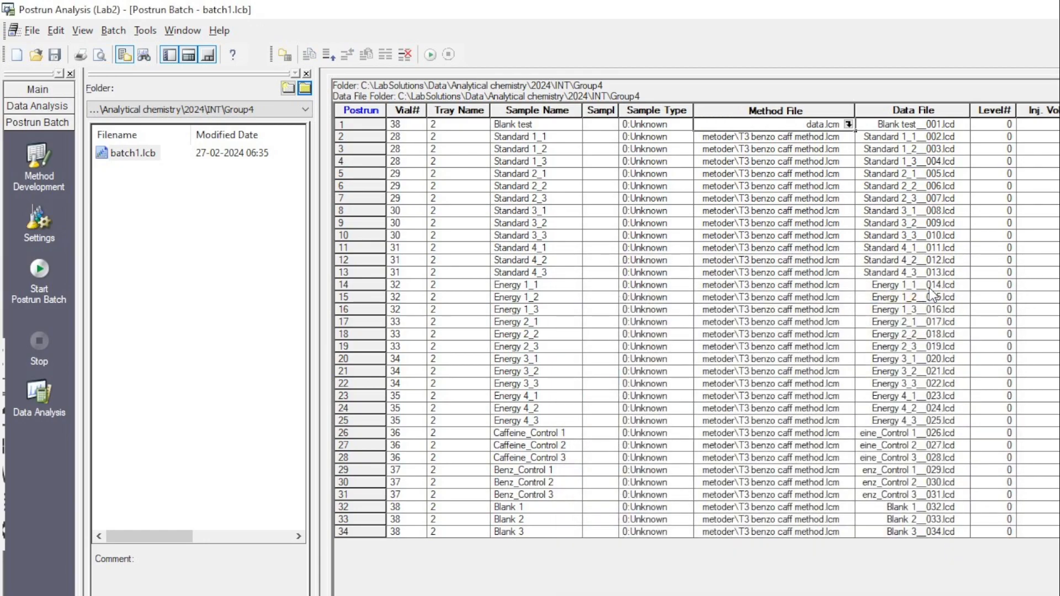
Fill the data.lcm method file down the whole Method File column.
{"action": "left_click", "coordinate": [801, 111]}
{"action": "right_click", "coordinate": [819, 127]}
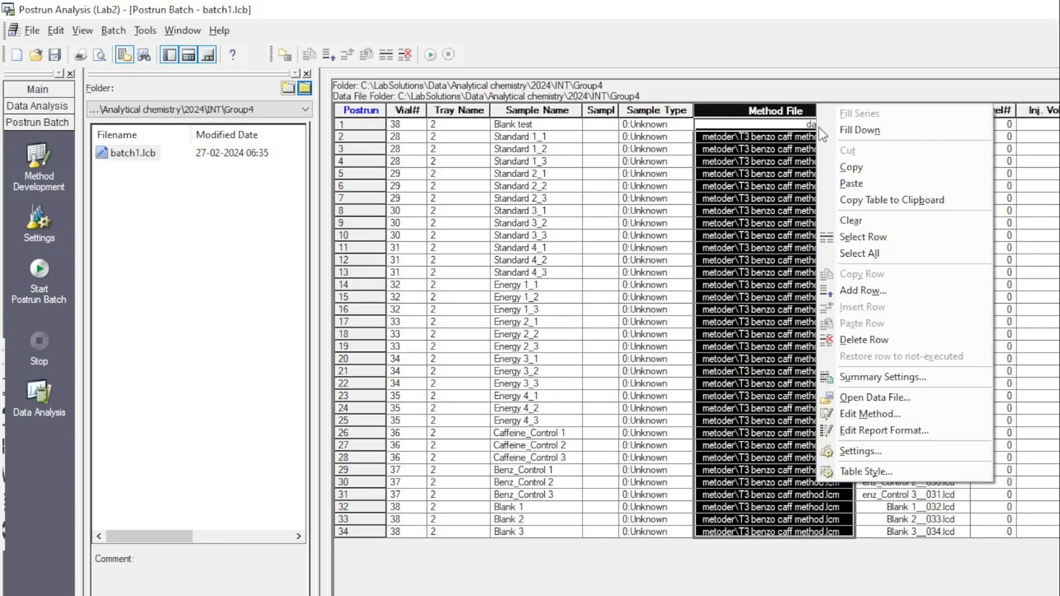
{"action": "left_click", "coordinate": [857, 130]}
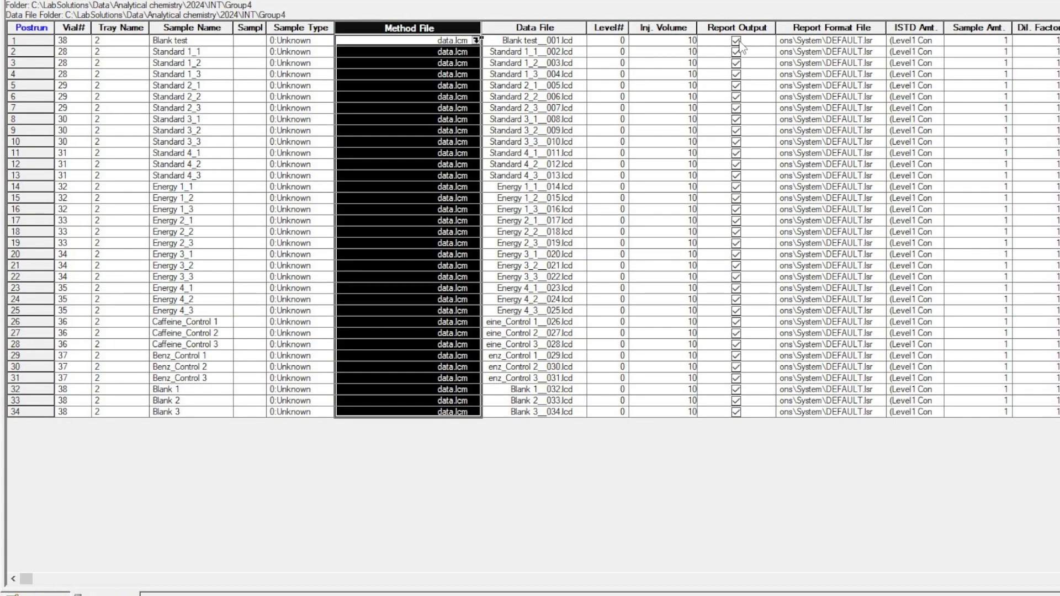
Uncheck Report Output for row 1 and fill it down to all rows.
{"action": "left_click", "coordinate": [736, 41]}
{"action": "right_click", "coordinate": [738, 47]}
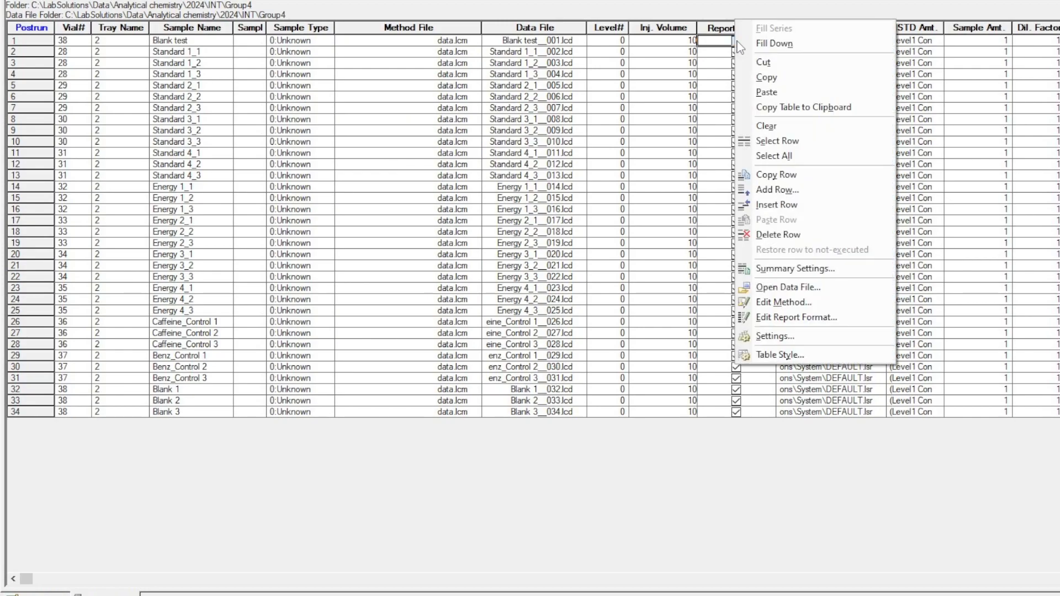
{"action": "left_click", "coordinate": [773, 40]}
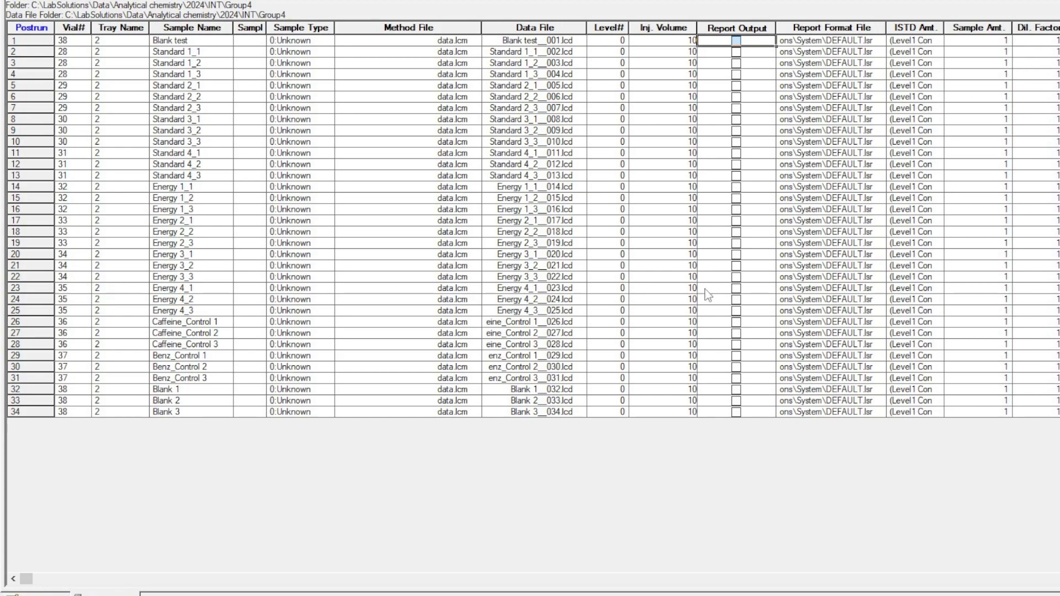
Enable Background for row 1 and fill it down to all rows.
{"action": "left_click_drag", "start_coordinate": [28, 579], "coordinate": [1024, 580]}
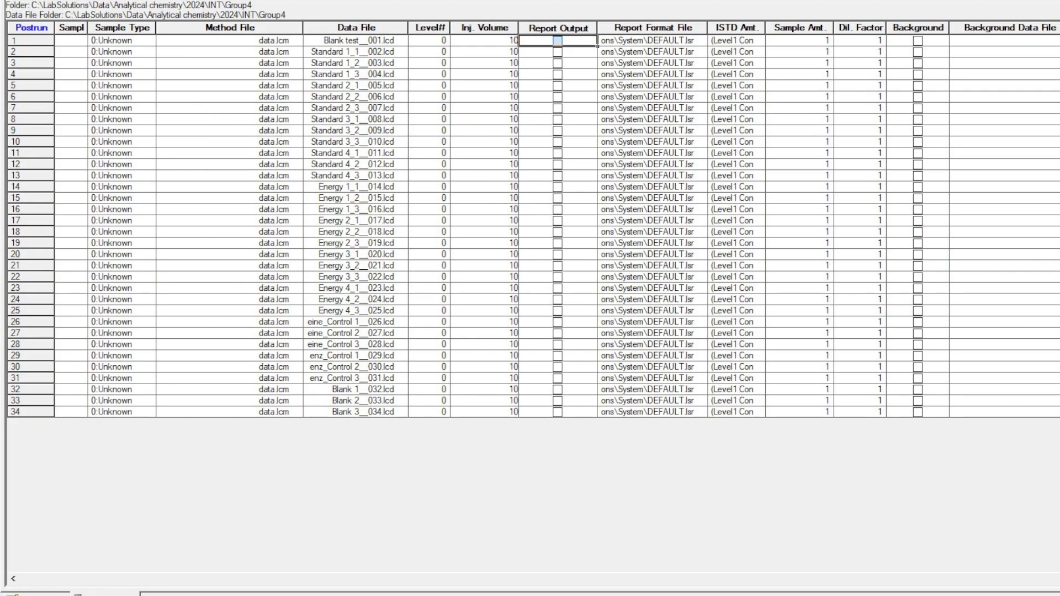
{"action": "left_click", "coordinate": [920, 44]}
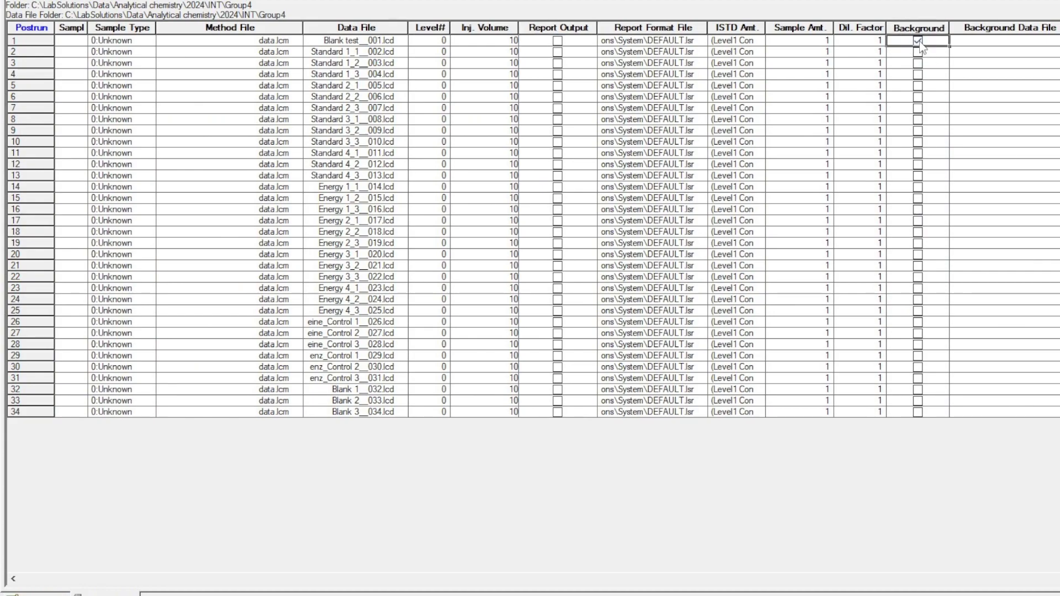
{"action": "right_click", "coordinate": [920, 47]}
{"action": "left_click", "coordinate": [960, 43]}
{"action": "left_click", "coordinate": [984, 41]}
Set row 1's background data file to Blank 2__033.lcd.
{"action": "left_click", "coordinate": [1058, 41]}
{"action": "left_click", "coordinate": [330, 294]}
{"action": "left_click", "coordinate": [598, 436]}
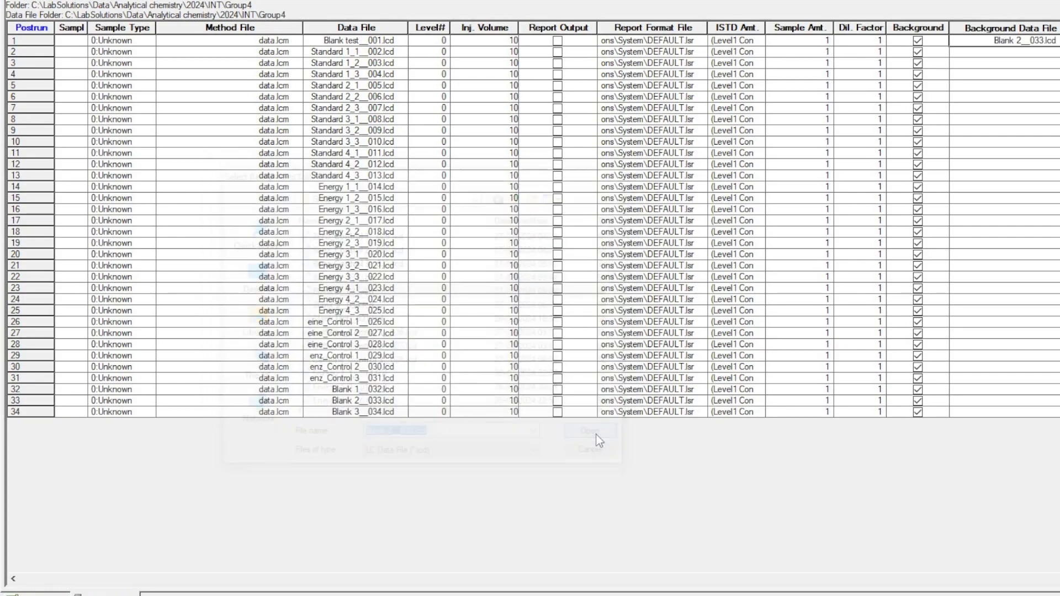
Fill Blank 2__033.lcd down the whole Background Data File column.
{"action": "right_click", "coordinate": [999, 47]}
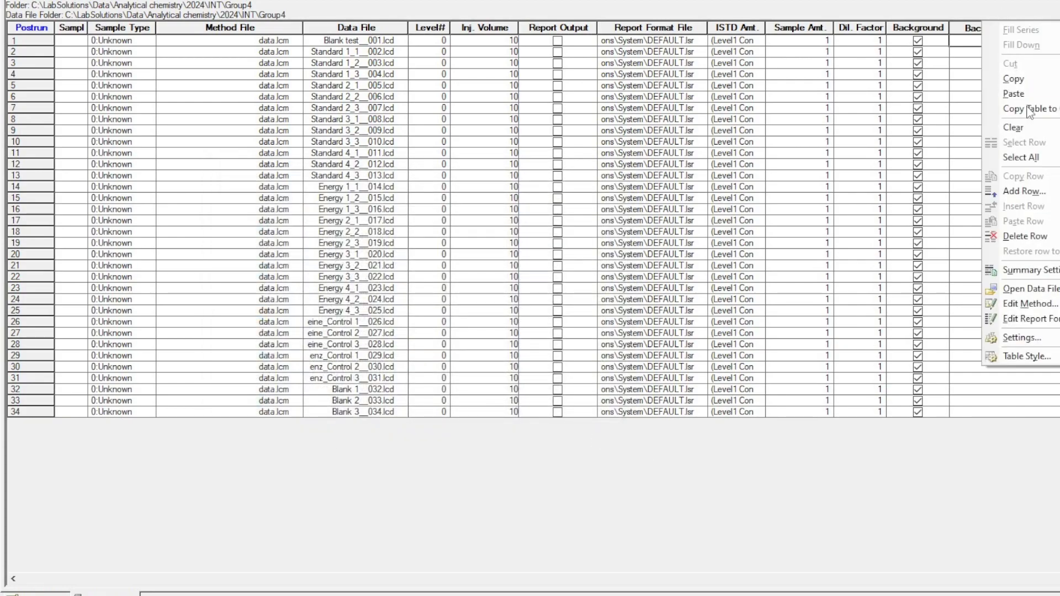
{"action": "left_click", "coordinate": [969, 25]}
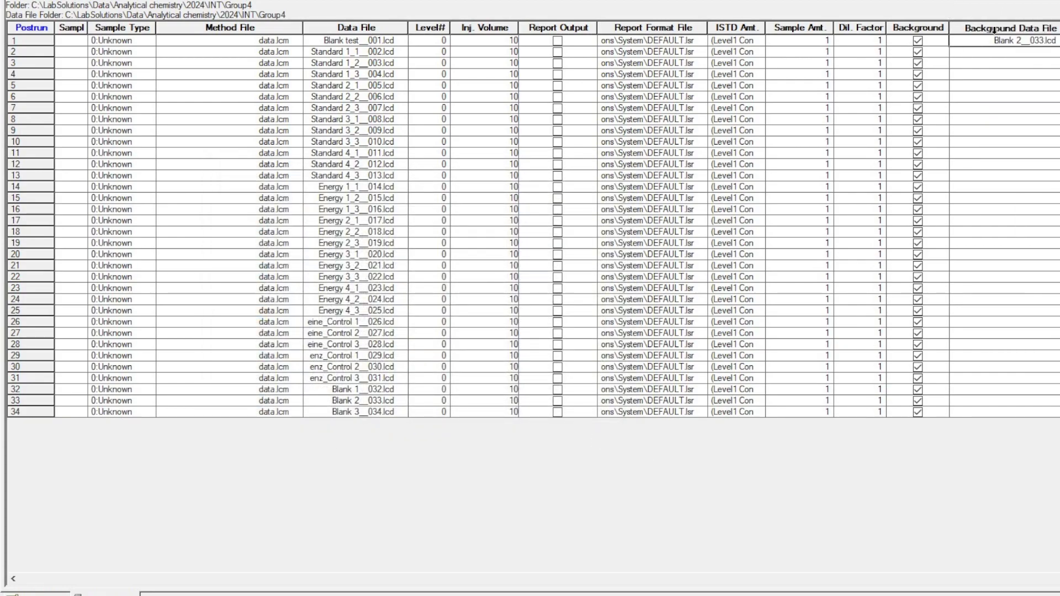
{"action": "left_click", "coordinate": [993, 28]}
{"action": "right_click", "coordinate": [999, 42]}
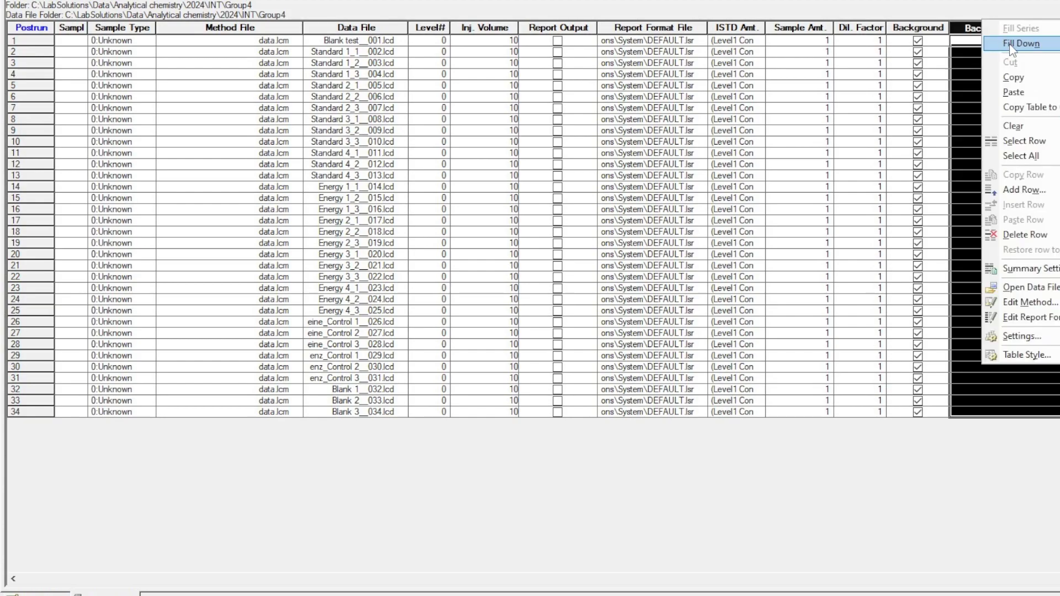
{"action": "left_click", "coordinate": [1016, 44]}
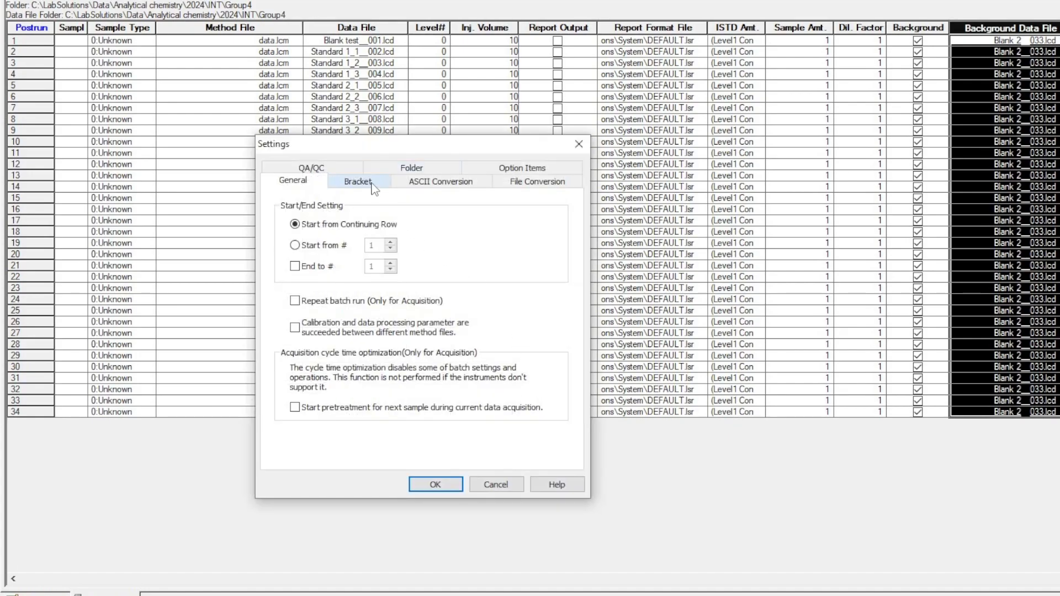
Set the ASCII conversion to output each analysis, saving to the Analytical chemistry\2024\INT\Group4 folder.
{"action": "left_click", "coordinate": [416, 182]}
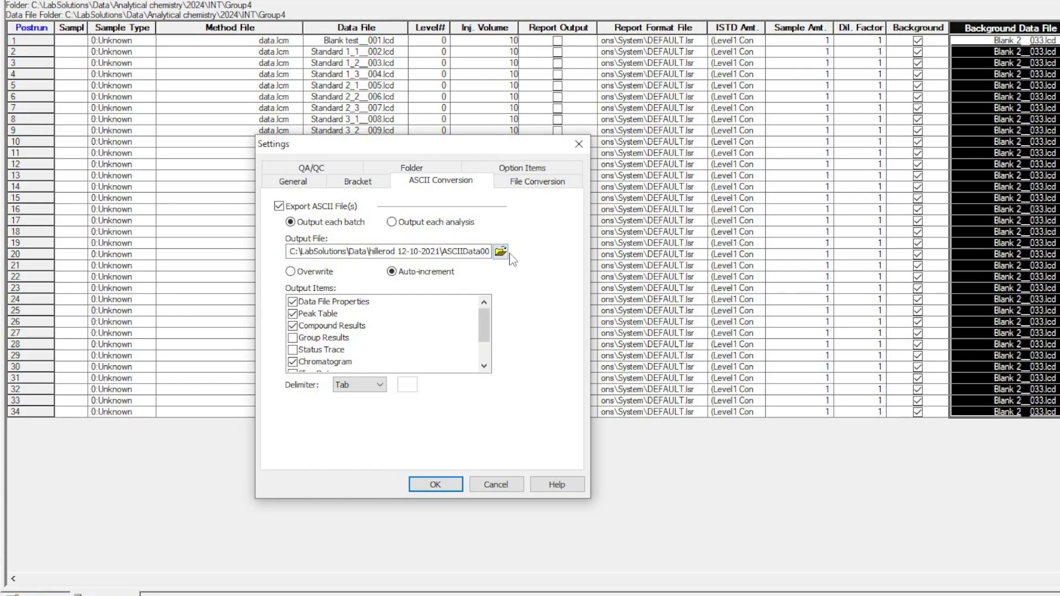
{"action": "left_click", "coordinate": [333, 252]}
{"action": "left_click", "coordinate": [501, 256]}
{"action": "left_click", "coordinate": [365, 278]}
{"action": "key", "text": "BackSpace"}
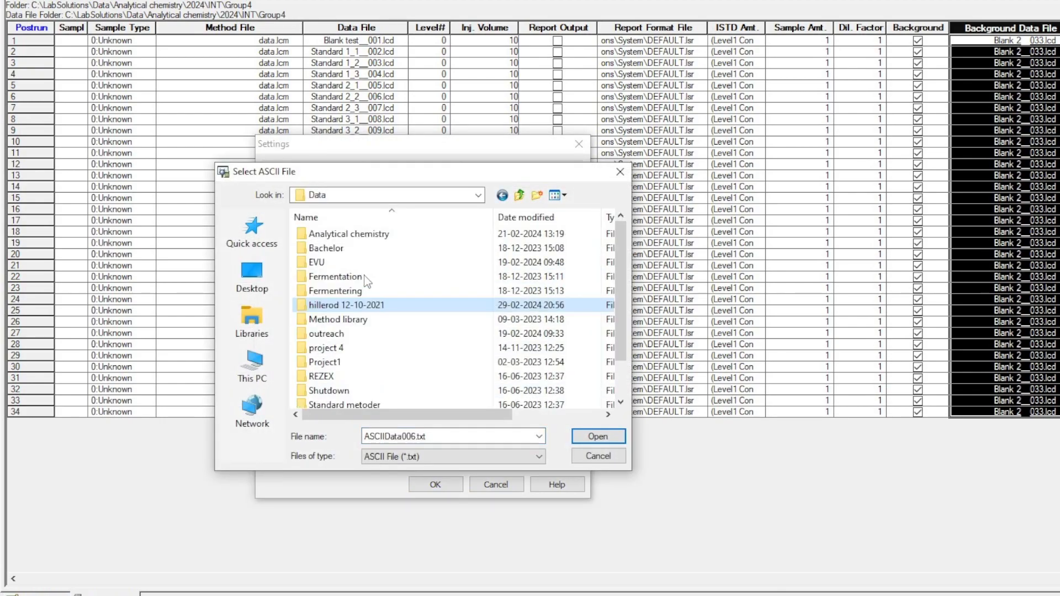
{"action": "double_click", "coordinate": [330, 238]}
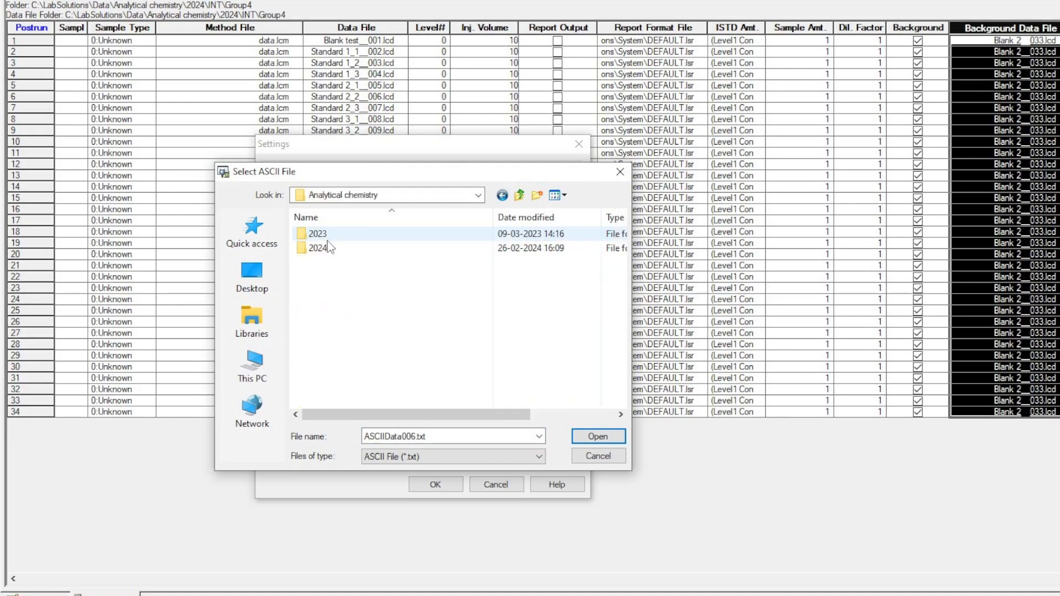
{"action": "double_click", "coordinate": [325, 248]}
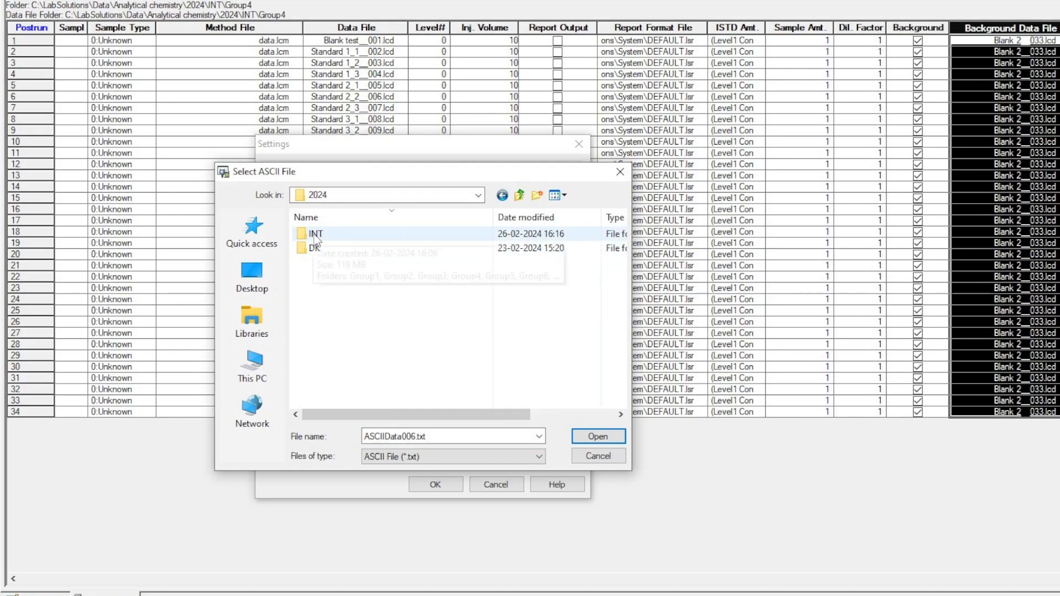
{"action": "double_click", "coordinate": [316, 237]}
{"action": "double_click", "coordinate": [321, 279]}
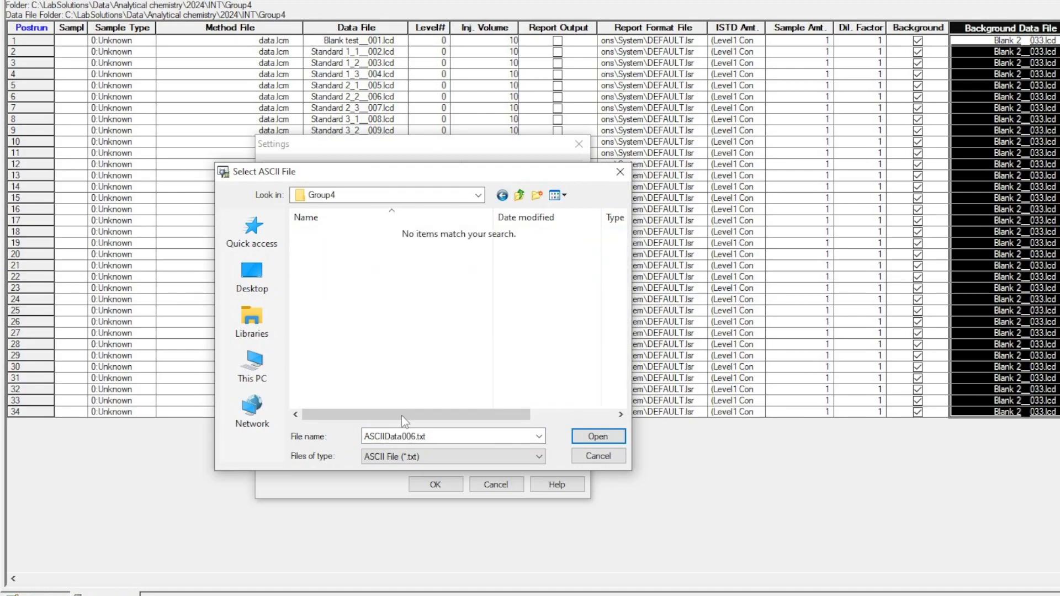
{"action": "left_click", "coordinate": [596, 436]}
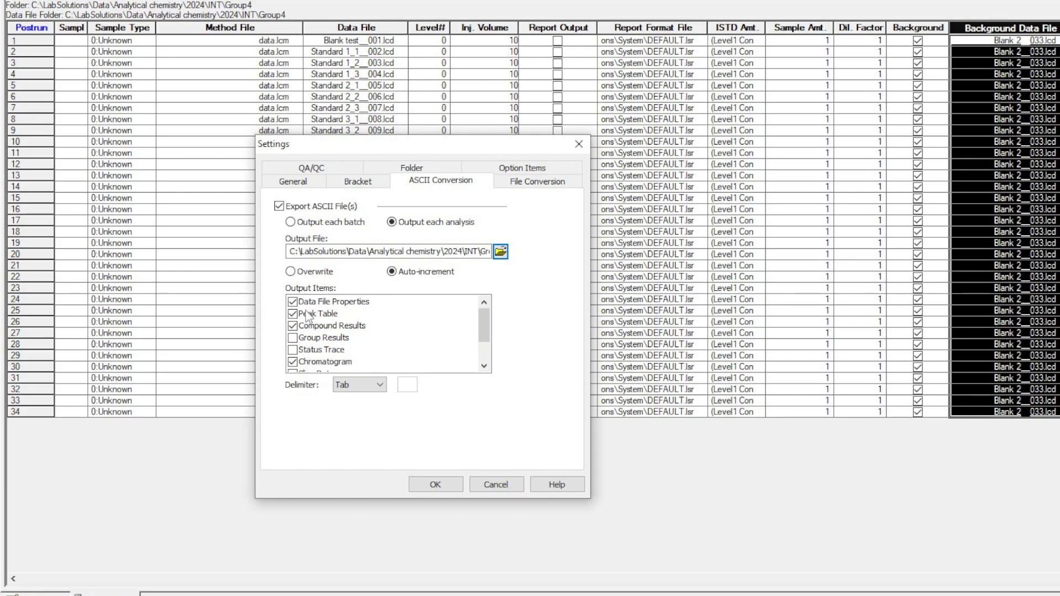
Limit the ASCII output items to Data File Properties and Peak Table and confirm the settings.
{"action": "left_click", "coordinate": [293, 325]}
{"action": "left_click", "coordinate": [293, 362]}
{"action": "scroll", "coordinate": [331, 351], "scroll_direction": "down", "scroll_amount": 2}
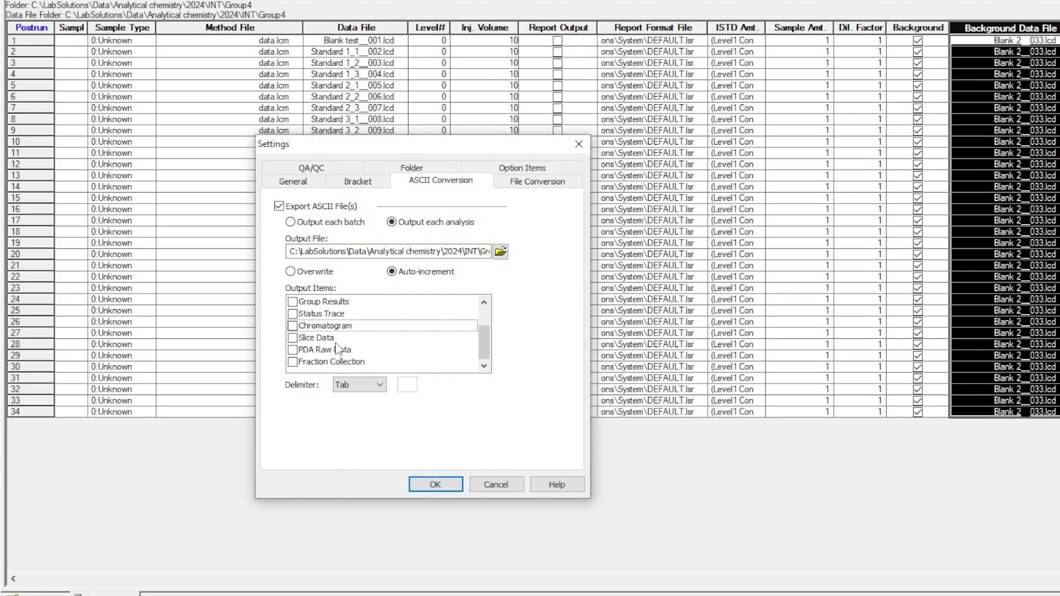
{"action": "scroll", "coordinate": [340, 342], "scroll_direction": "up", "scroll_amount": 1}
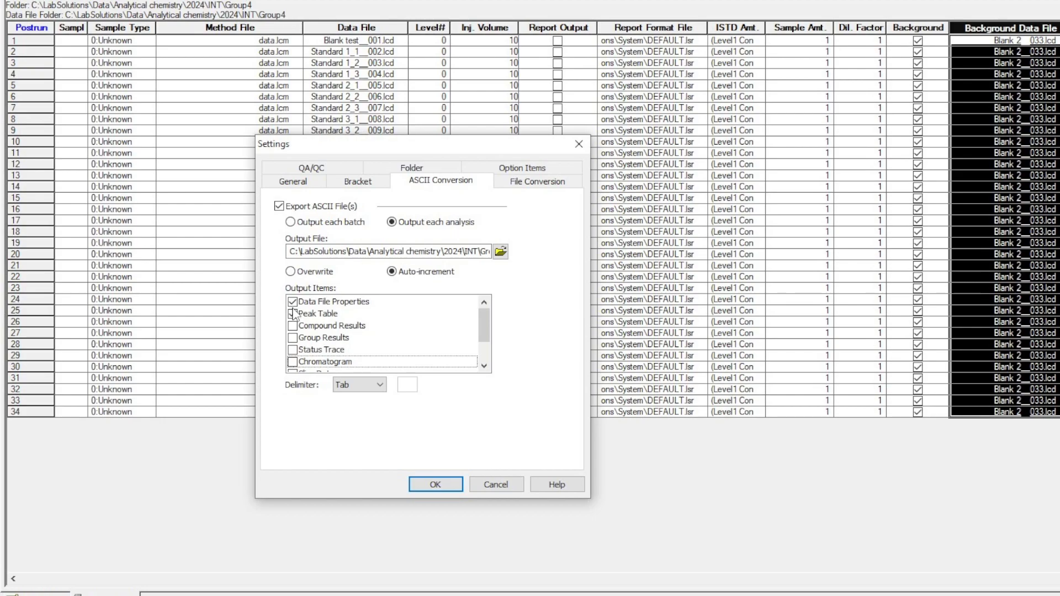
{"action": "left_click", "coordinate": [319, 315]}
{"action": "left_click", "coordinate": [330, 303]}
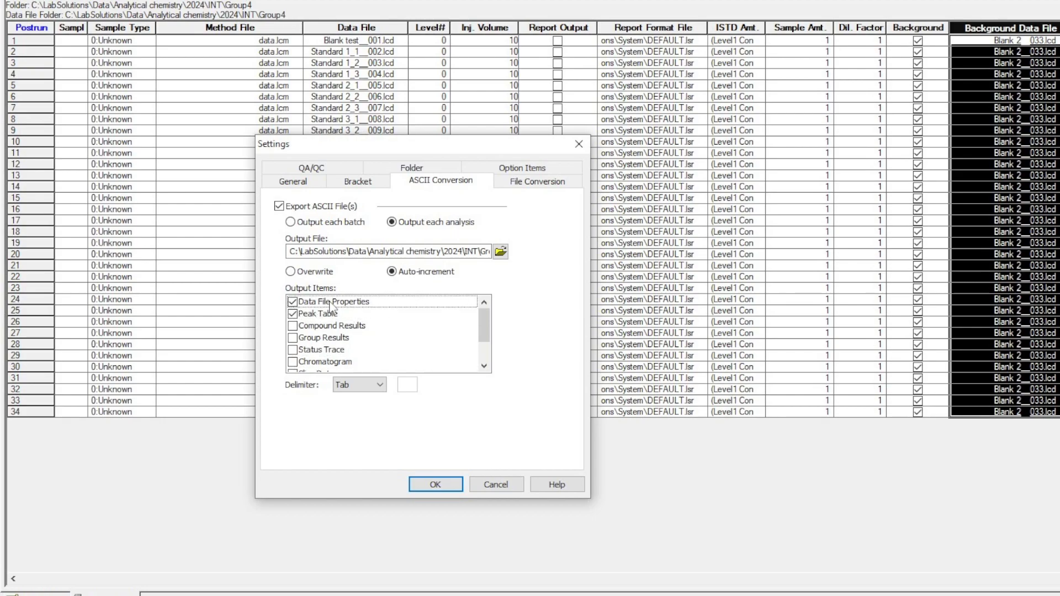
{"action": "left_click", "coordinate": [436, 486]}
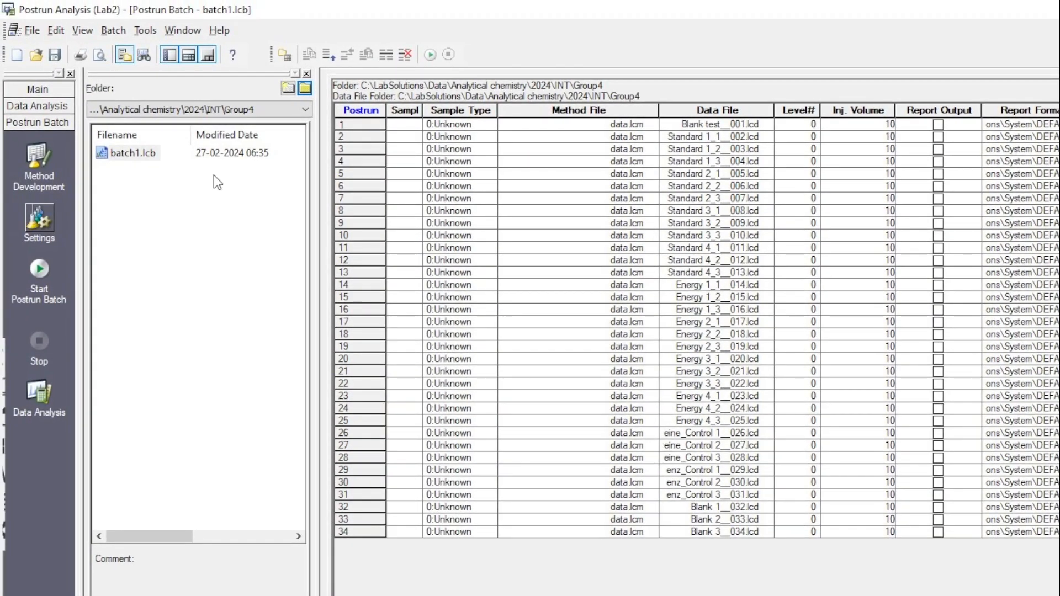
Start the postrun batch, choosing to save the current batch file.
{"action": "left_click", "coordinate": [41, 272]}
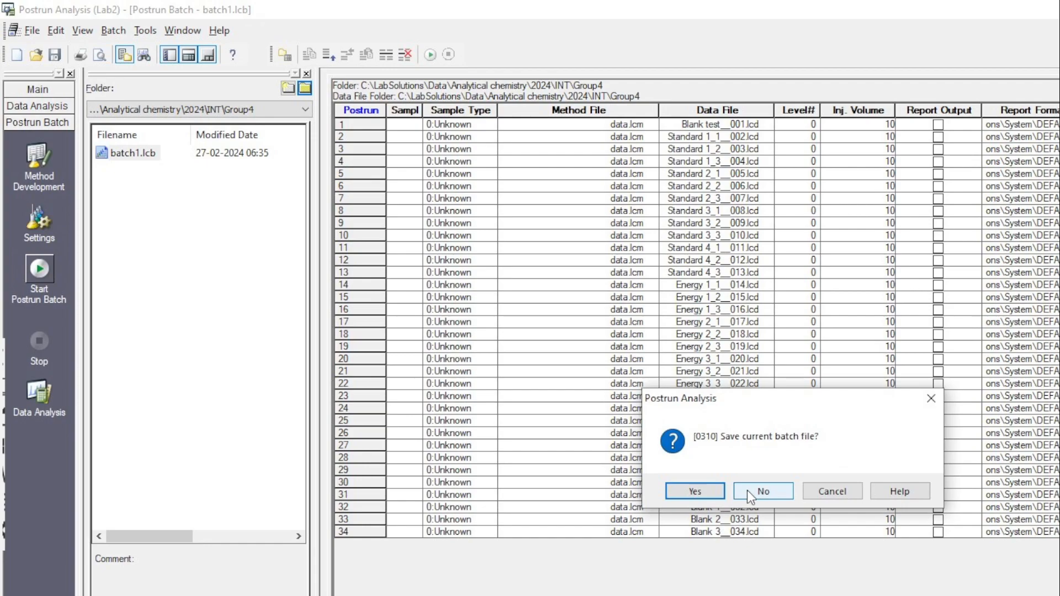
{"action": "left_click", "coordinate": [697, 489]}
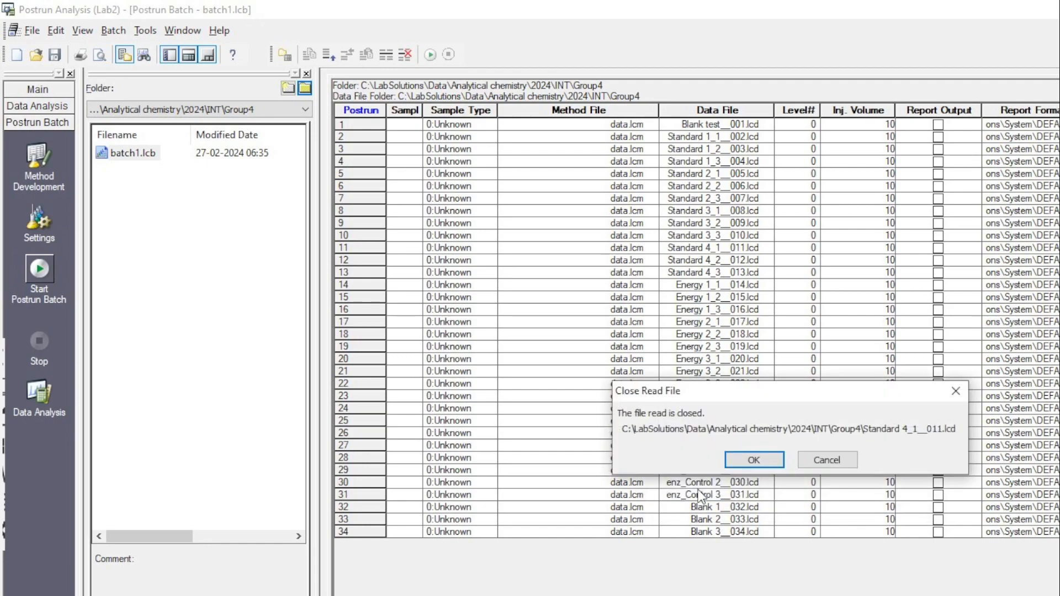
Let the postrun batch run through its prompts, declining to save the current data file or rewrite the background data.
{"action": "left_click", "coordinate": [755, 460]}
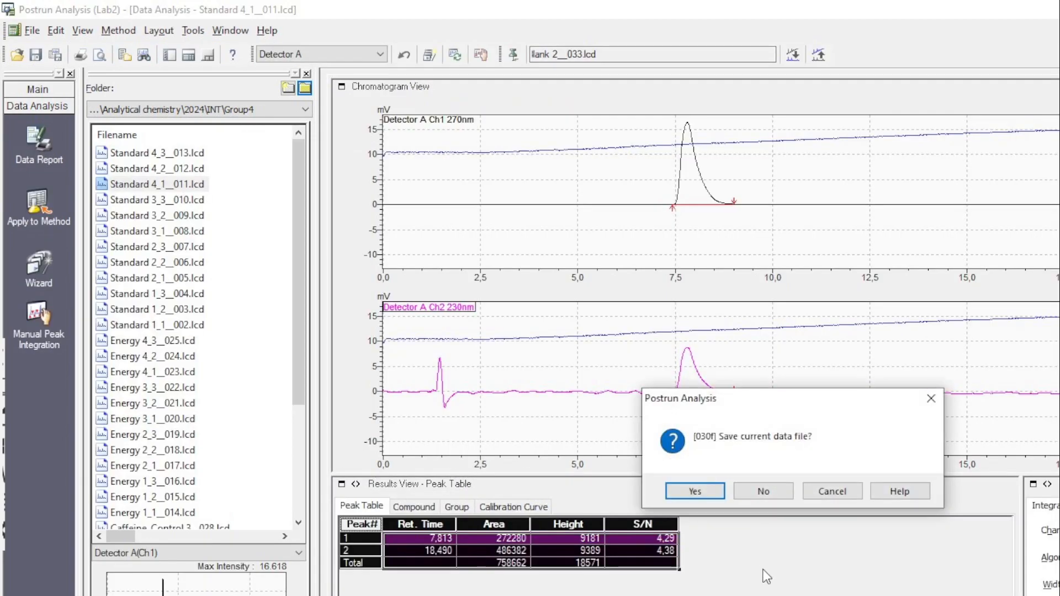
{"action": "left_click", "coordinate": [765, 492]}
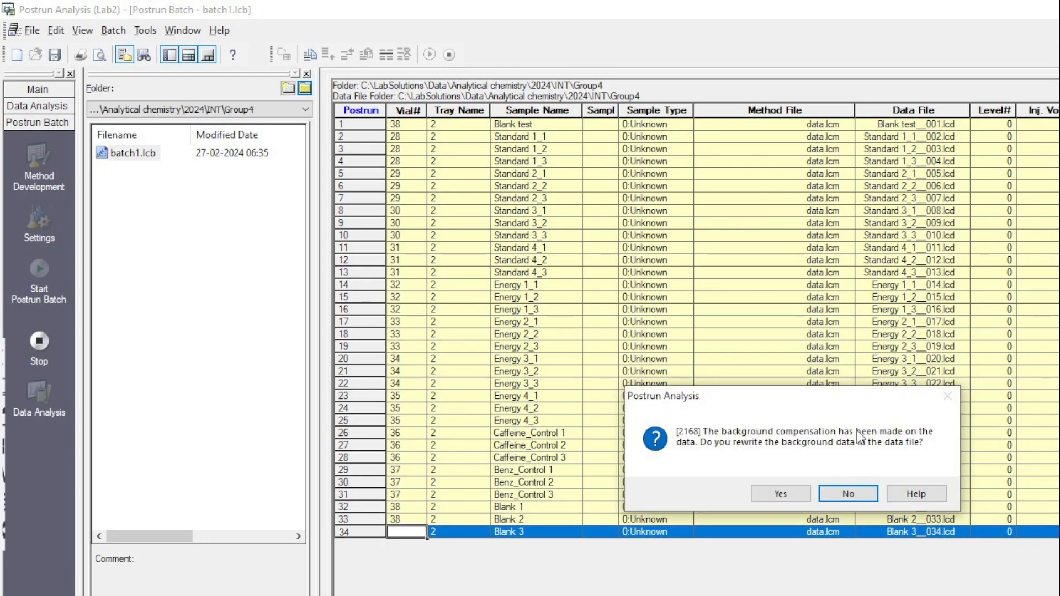
{"action": "left_click", "coordinate": [848, 493]}
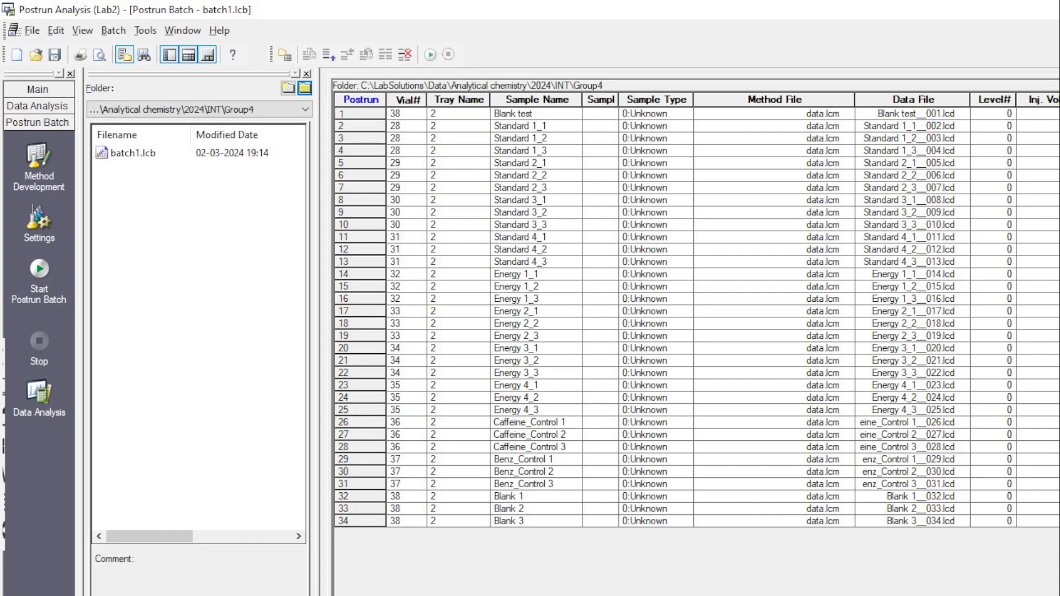
Open File Explorer and browse to the LabSolutions\Data\Analytical chemistry\2024\INT\Group4 folder holding the exported ASCII files.
{"action": "key", "text": "super"}
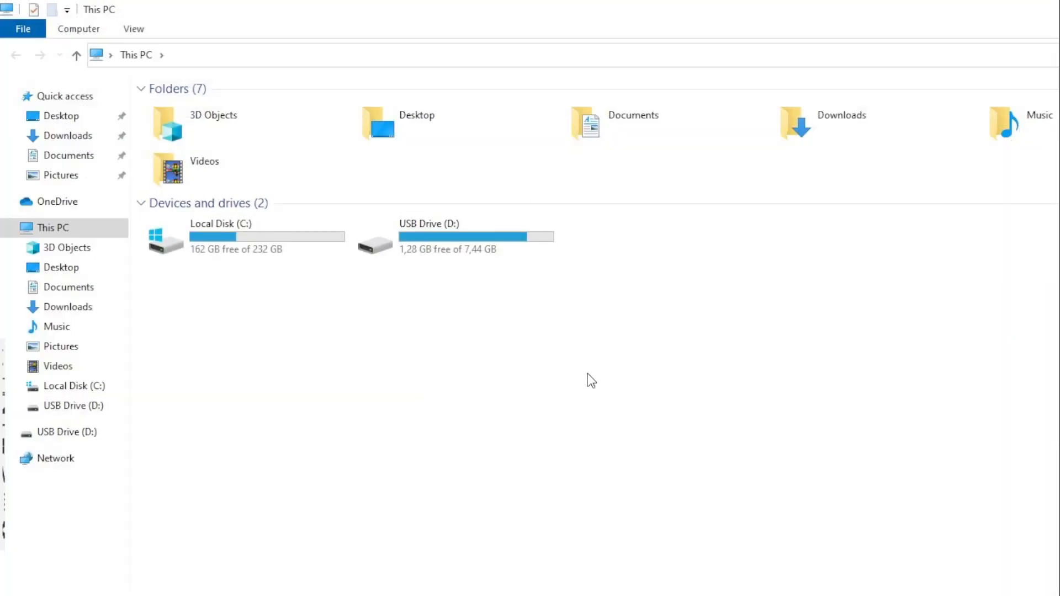
{"action": "double_click", "coordinate": [286, 254]}
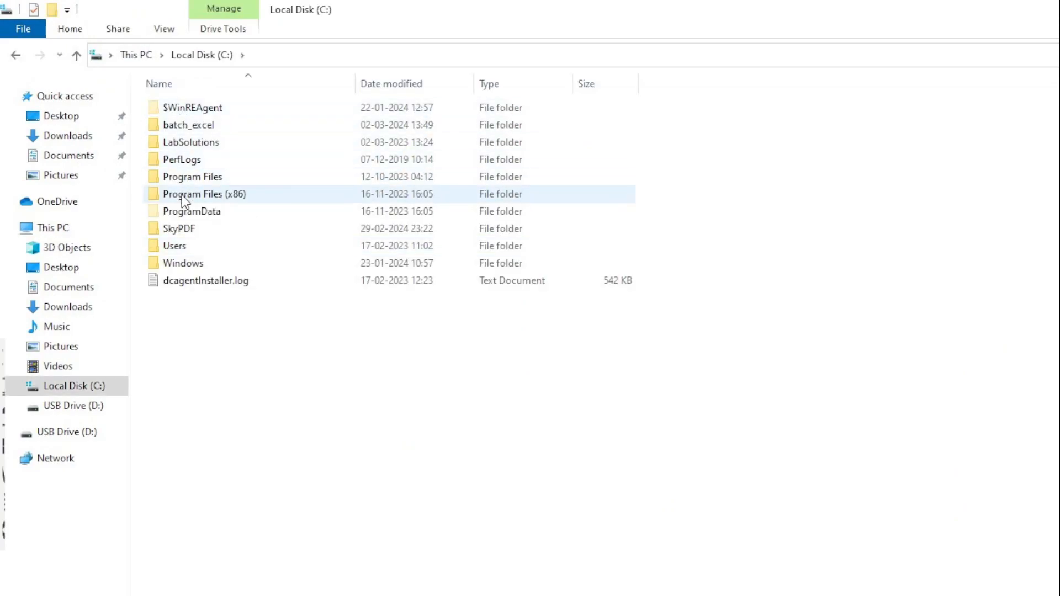
{"action": "double_click", "coordinate": [192, 147]}
{"action": "double_click", "coordinate": [184, 126]}
{"action": "left_click", "coordinate": [193, 107]}
{"action": "double_click", "coordinate": [194, 107]}
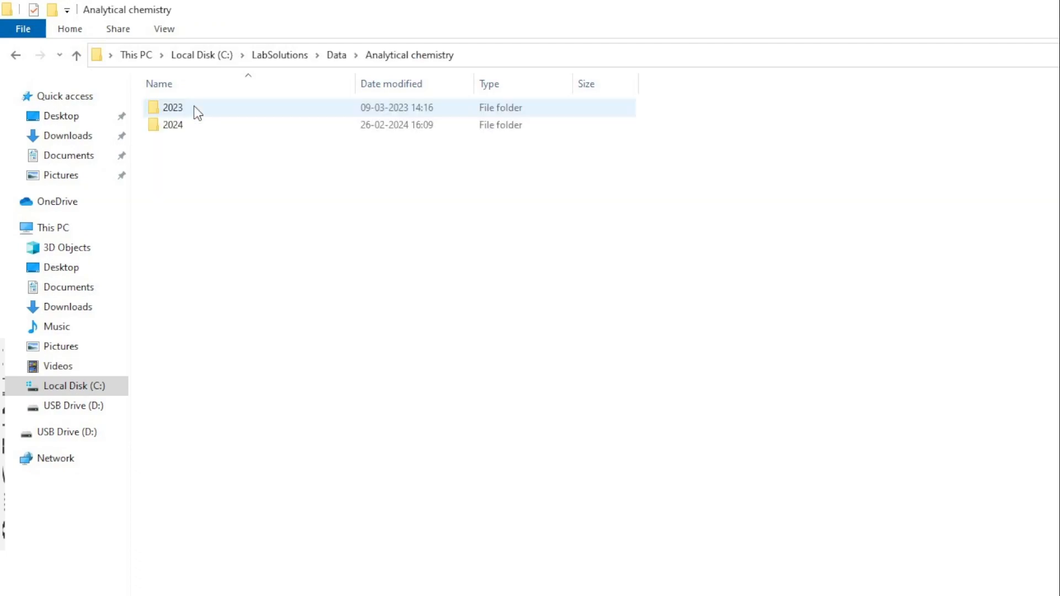
{"action": "double_click", "coordinate": [178, 132]}
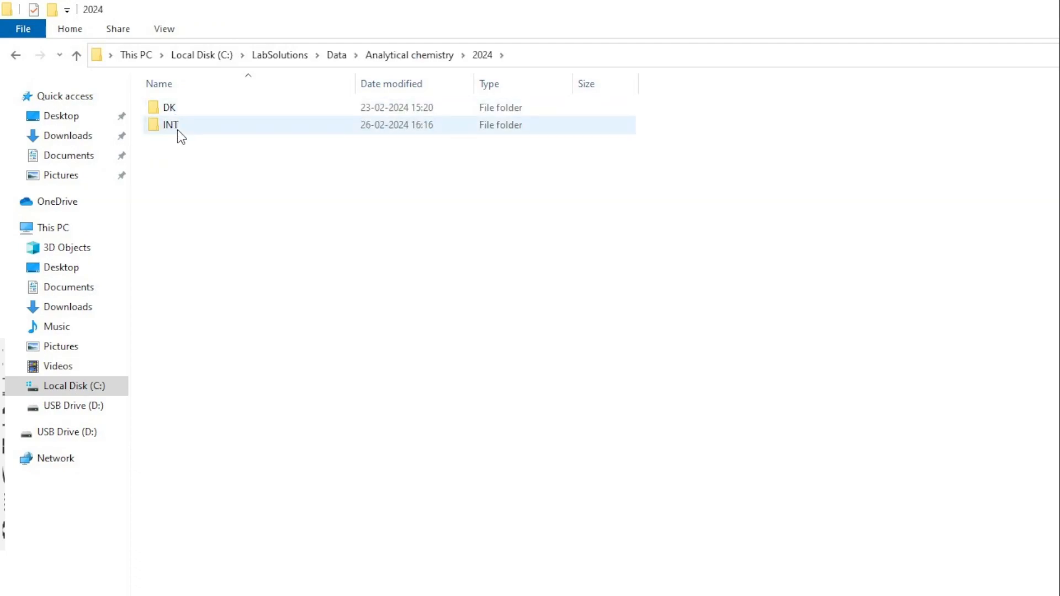
{"action": "double_click", "coordinate": [177, 130]}
{"action": "double_click", "coordinate": [180, 162]}
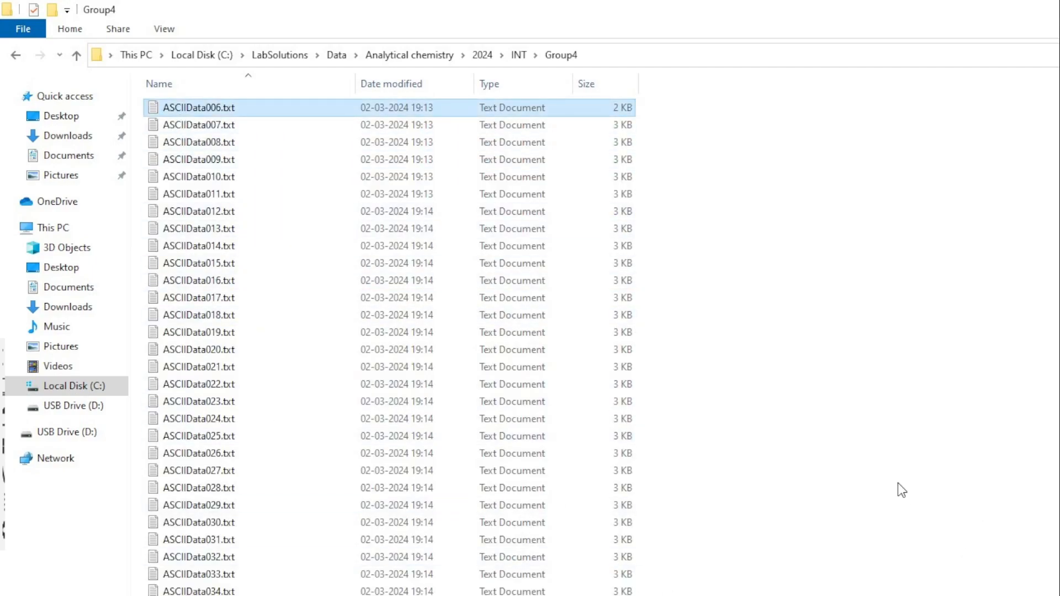
Open ASCIIData006.txt in Notepad, examine its sample information and peak table sections, and close it.
{"action": "key", "text": "Return"}
{"action": "left_click_drag", "start_coordinate": [290, 32], "coordinate": [635, 115]}
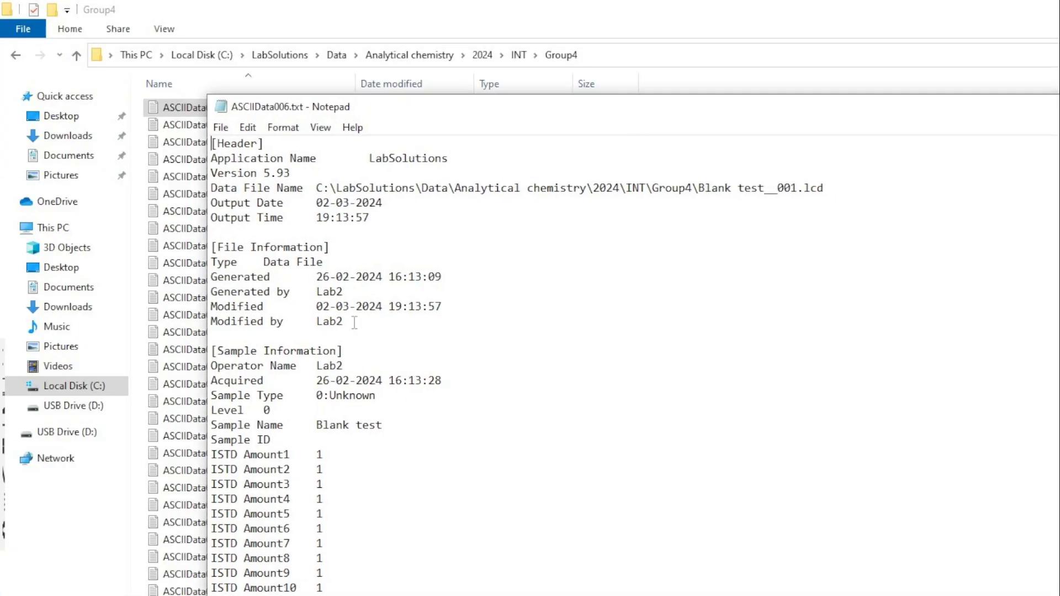
{"action": "left_click_drag", "start_coordinate": [218, 159], "coordinate": [409, 306]}
{"action": "left_click_drag", "start_coordinate": [244, 425], "coordinate": [408, 424]}
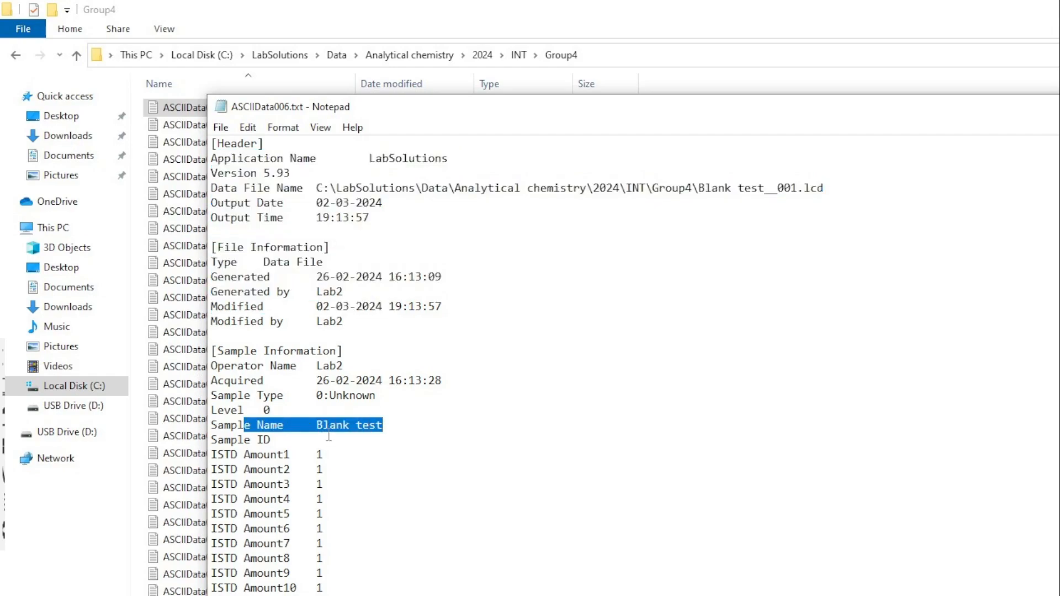
{"action": "scroll", "coordinate": [423, 432], "scroll_direction": "down", "scroll_amount": 12}
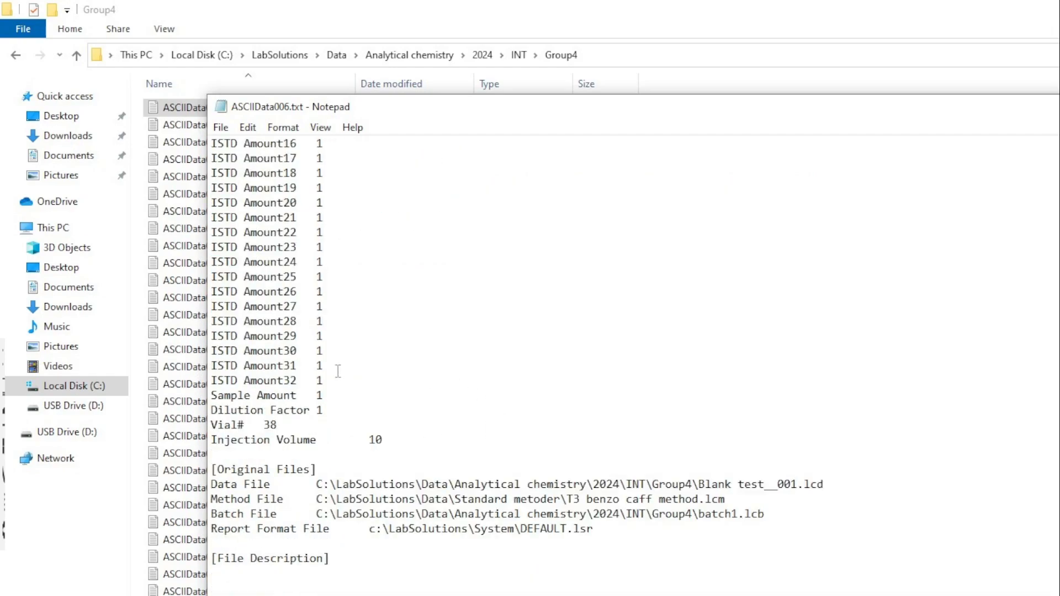
{"action": "scroll", "coordinate": [356, 381], "scroll_direction": "down", "scroll_amount": 5}
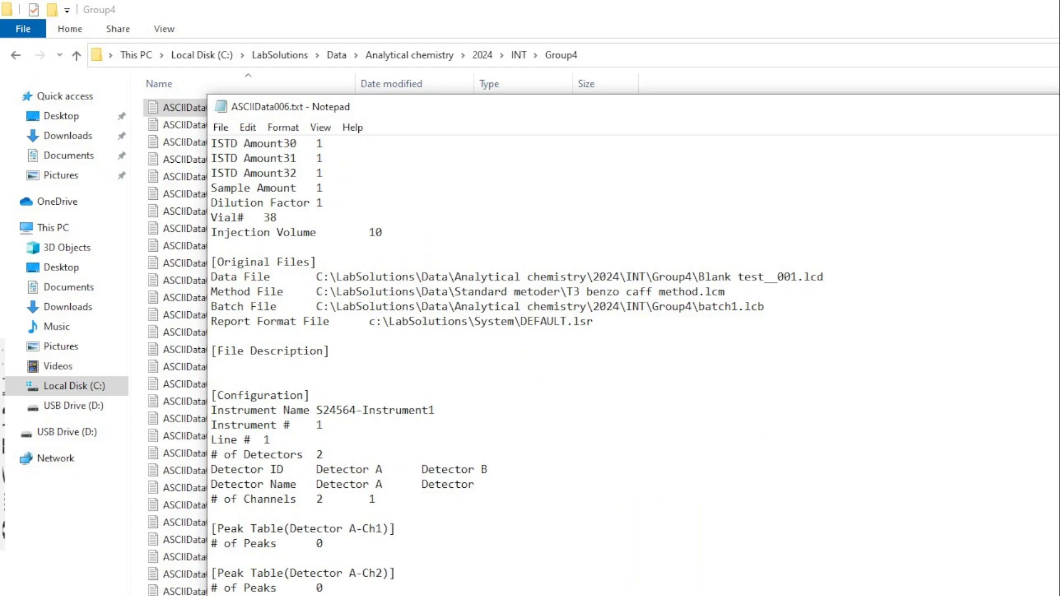
{"action": "key", "text": "alt+F4"}
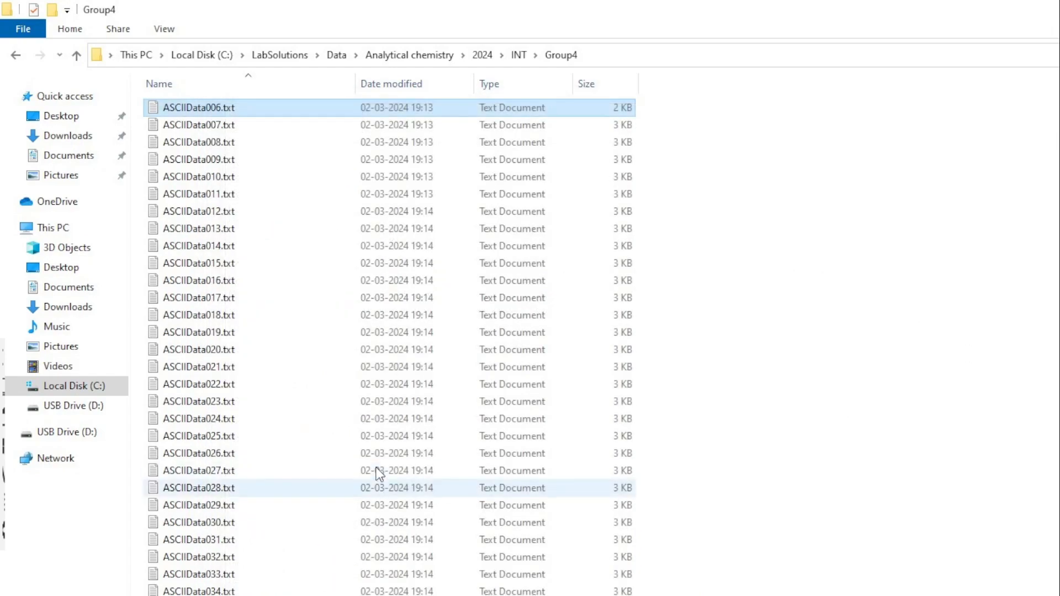
Open ASCIIData017.txt, examine the sample name and the Detector A peak tables' retention times and areas, and close it.
{"action": "double_click", "coordinate": [214, 299]}
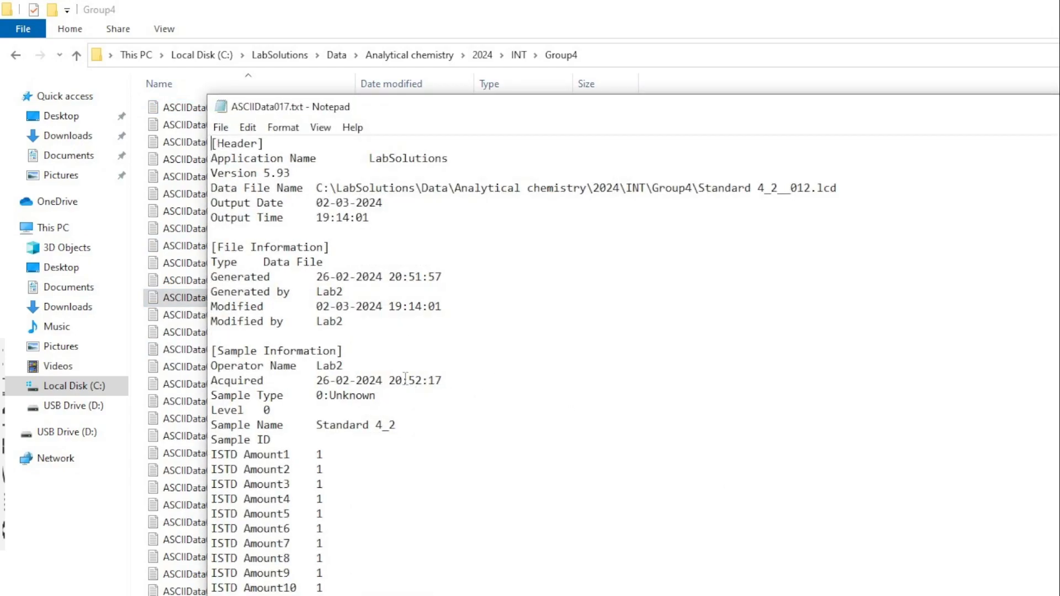
{"action": "scroll", "coordinate": [398, 376], "scroll_direction": "down", "scroll_amount": 8}
{"action": "scroll", "coordinate": [399, 376], "scroll_direction": "down", "scroll_amount": 11}
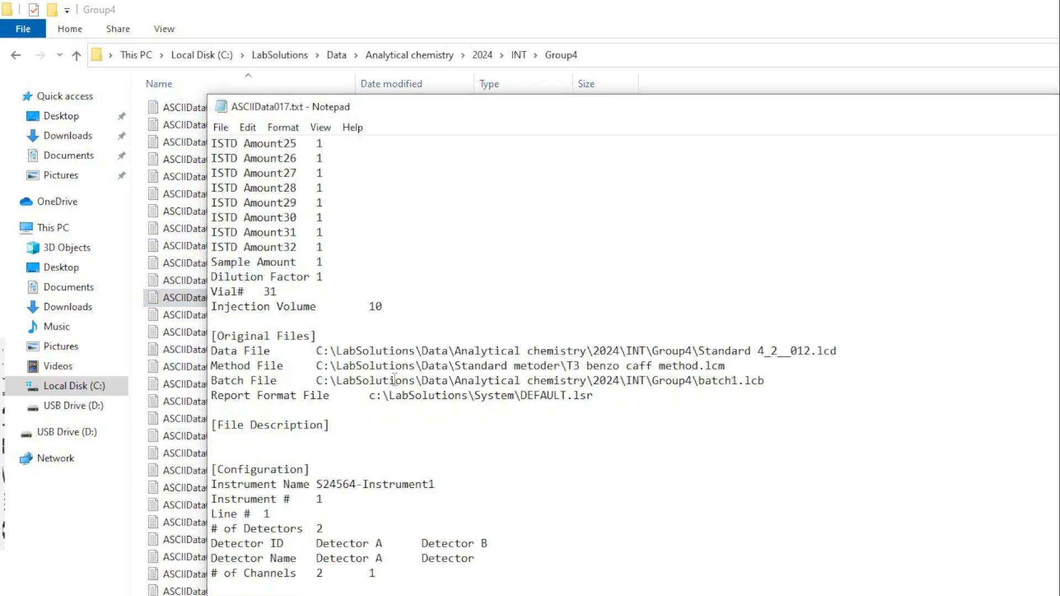
{"action": "scroll", "coordinate": [358, 387], "scroll_direction": "up", "scroll_amount": 19}
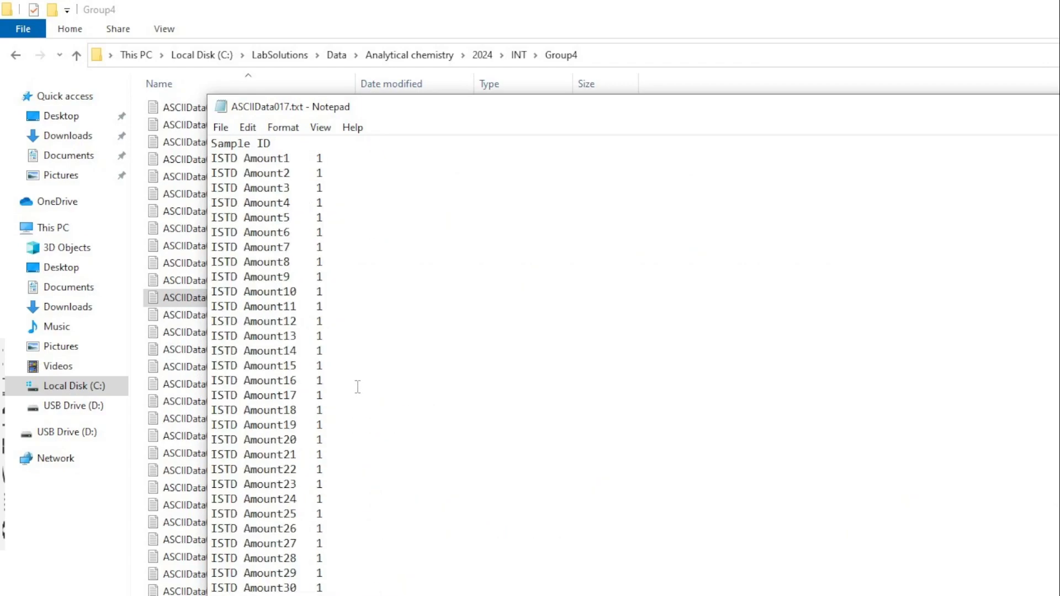
{"action": "left_click_drag", "start_coordinate": [336, 425], "coordinate": [398, 426]}
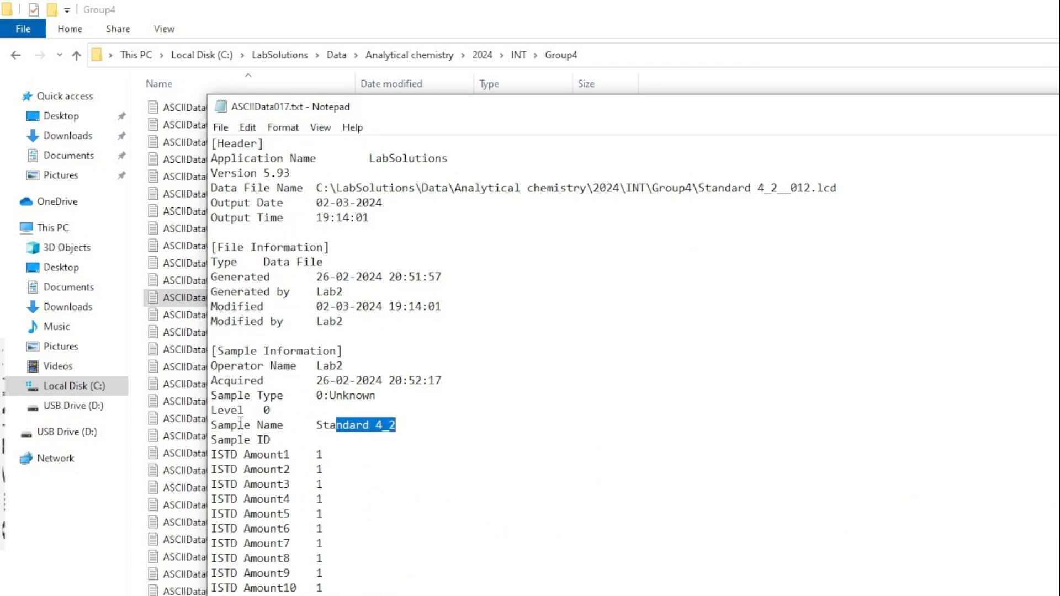
{"action": "scroll", "coordinate": [539, 426], "scroll_direction": "down", "scroll_amount": 19}
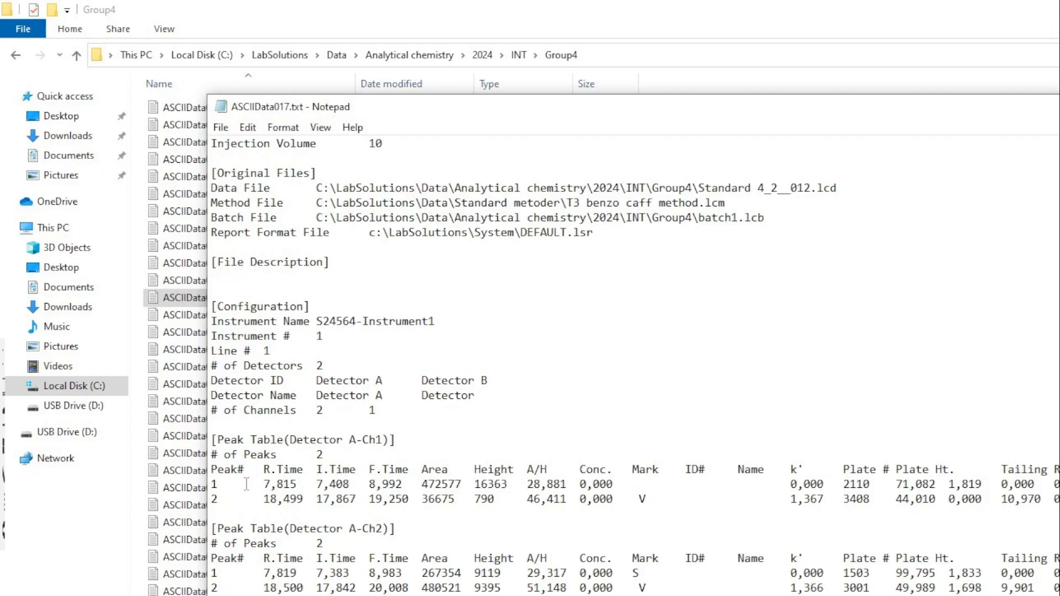
{"action": "left_click_drag", "start_coordinate": [290, 440], "coordinate": [389, 445]}
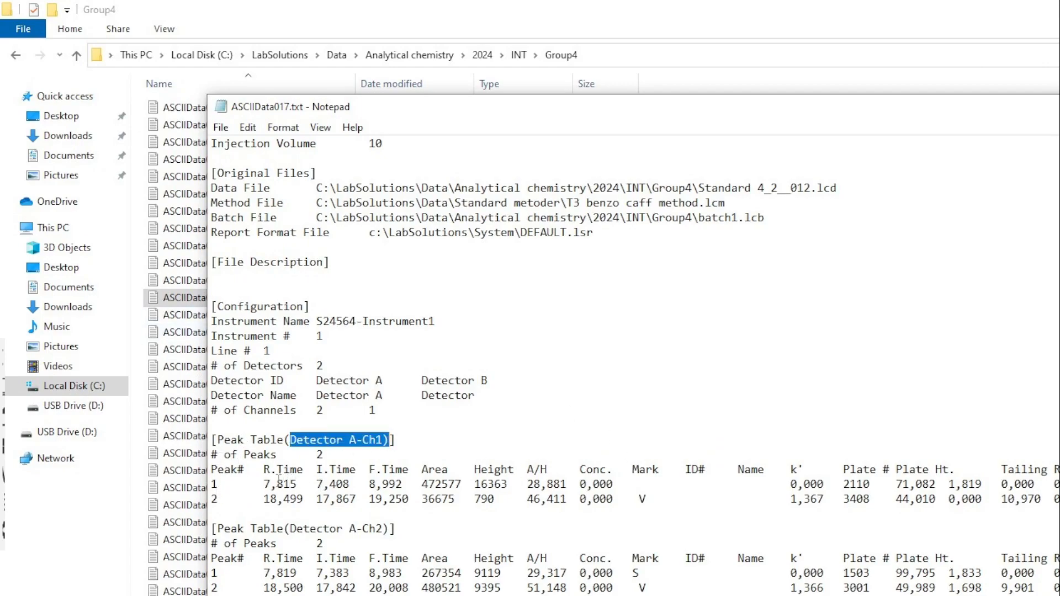
{"action": "left_click_drag", "start_coordinate": [429, 484], "coordinate": [454, 484]}
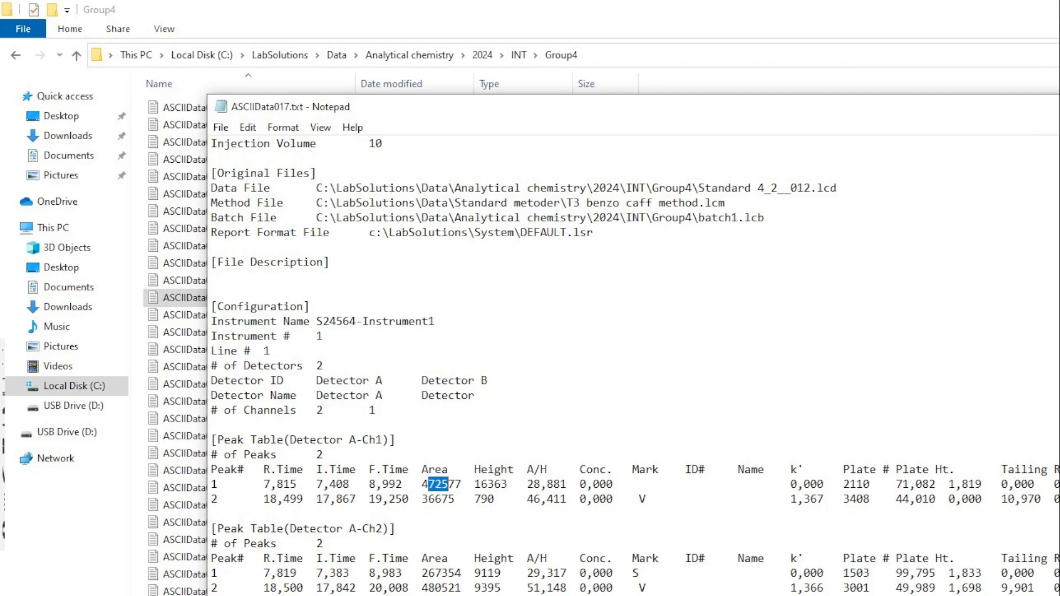
{"action": "left_click", "coordinate": [278, 481]}
{"action": "left_click_drag", "start_coordinate": [423, 487], "coordinate": [456, 487]}
{"action": "left_click", "coordinate": [290, 574]}
{"action": "scroll", "coordinate": [441, 546], "scroll_direction": "up", "scroll_amount": 19}
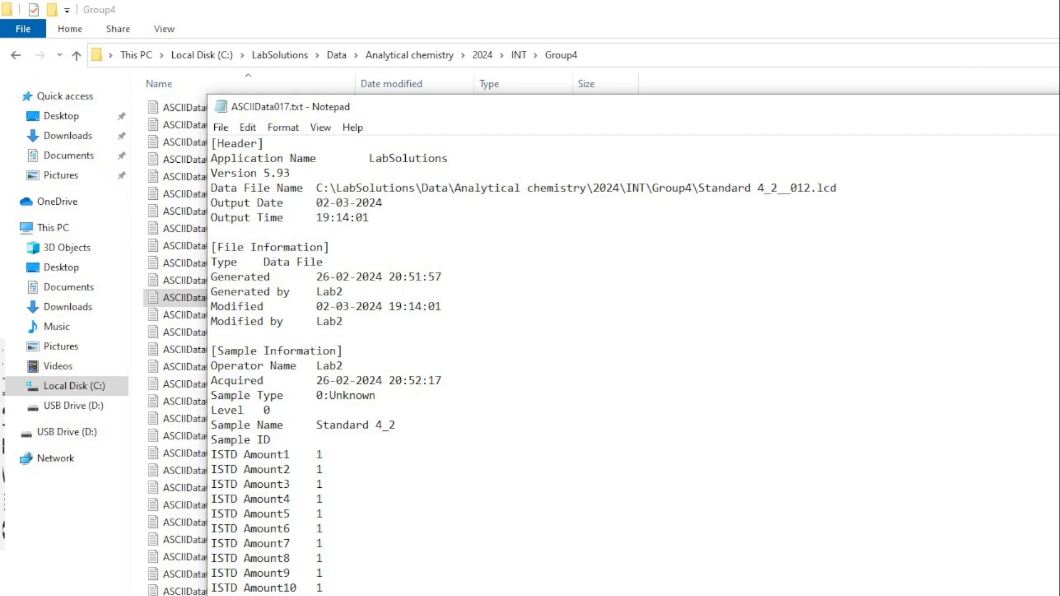
{"action": "key", "text": "alt+F4"}
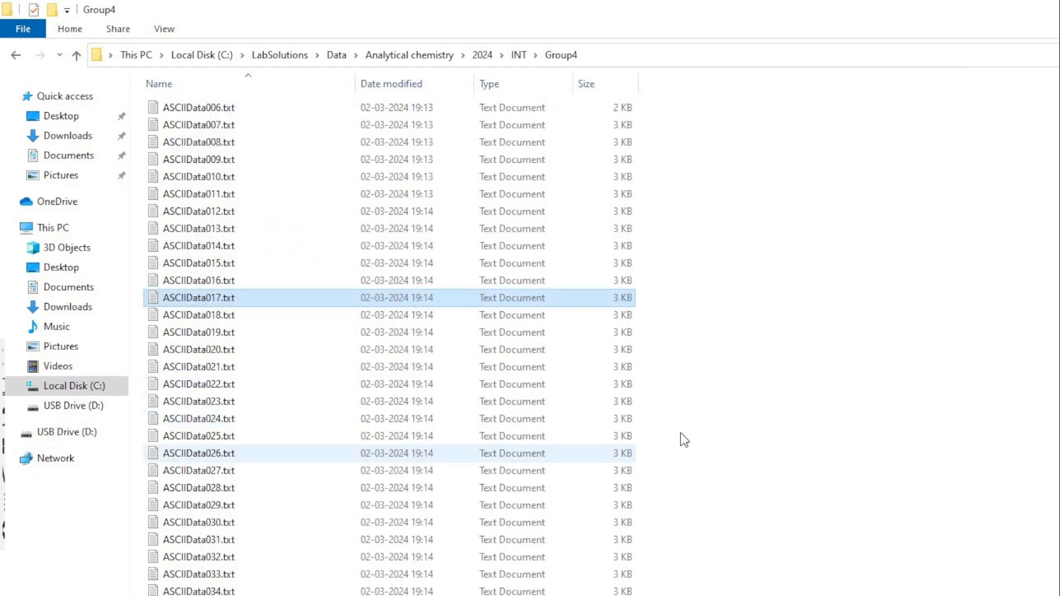